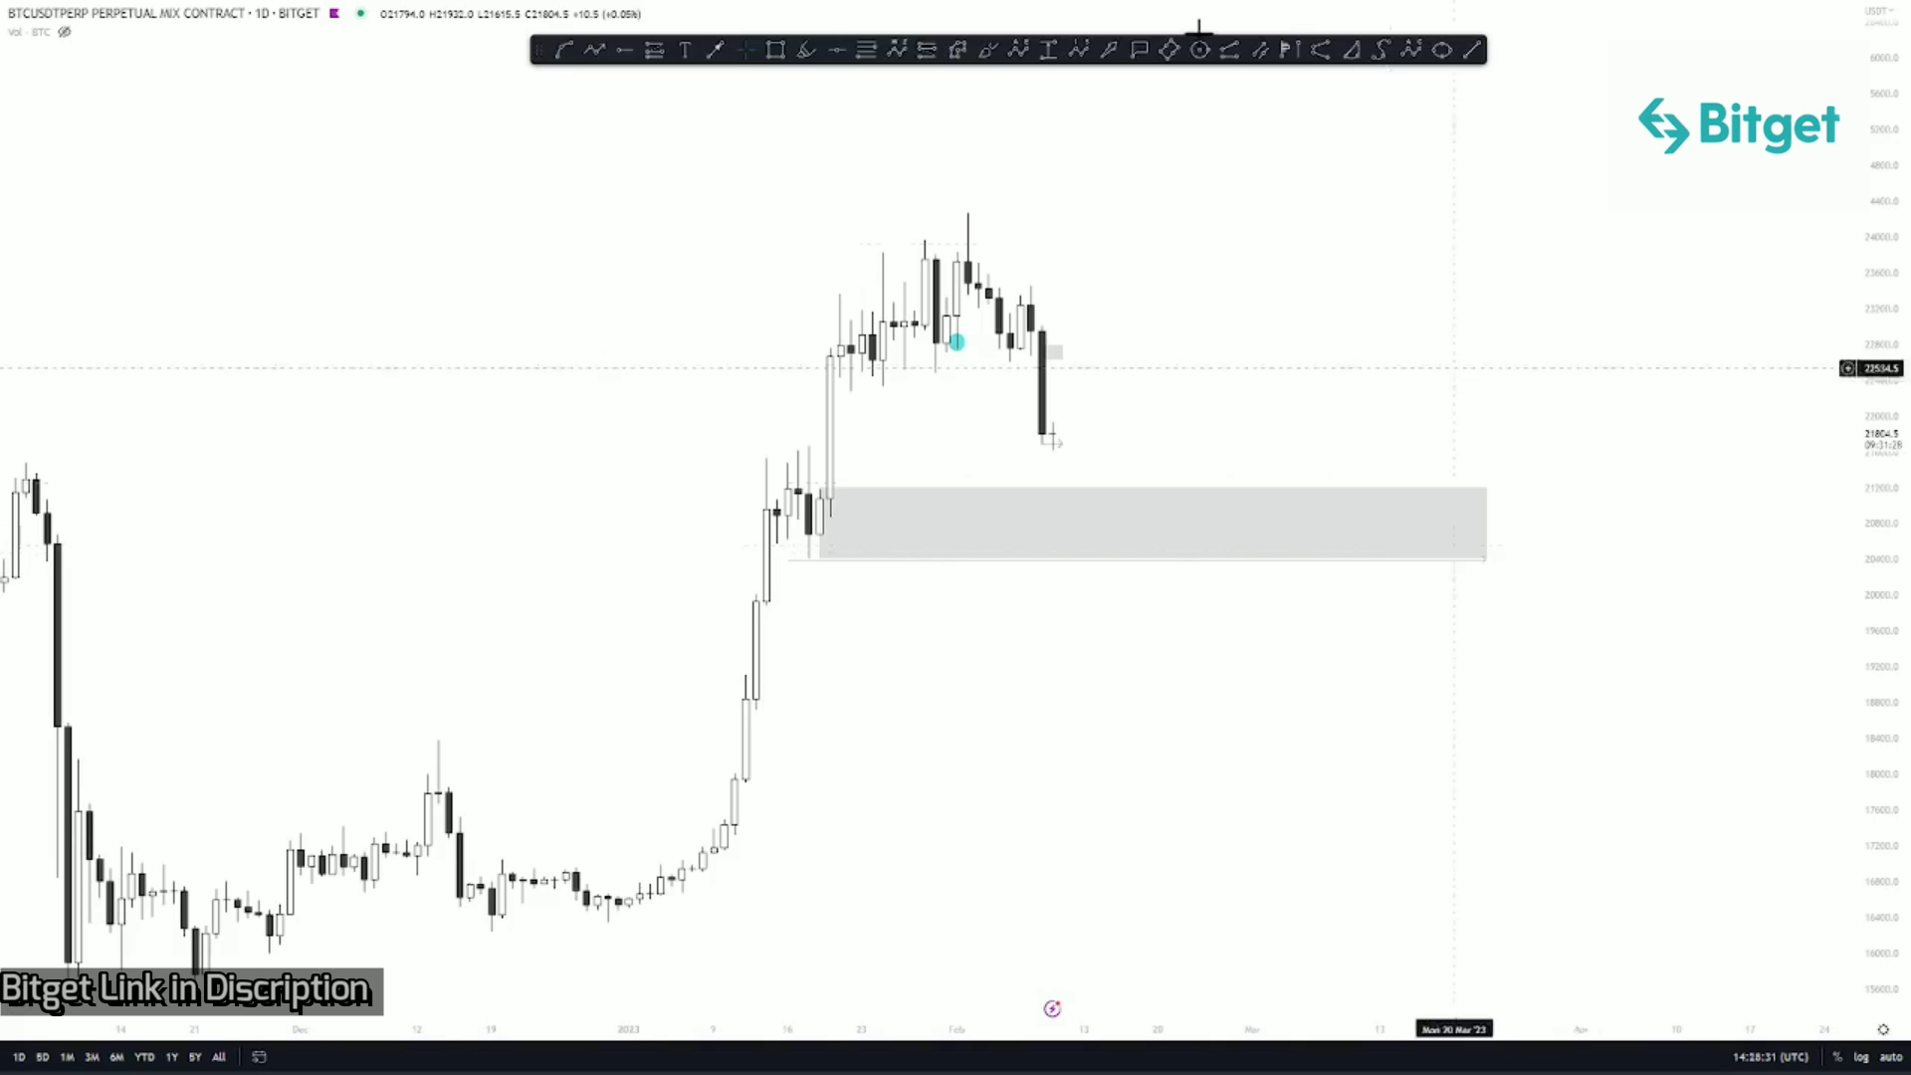
Step: Zoom out to show more months of daily BTCUSDT history, then pick the Highlighter brush
{"action": "scroll", "coordinate": [923, 465], "scroll_direction": "down", "scroll_amount": 3}
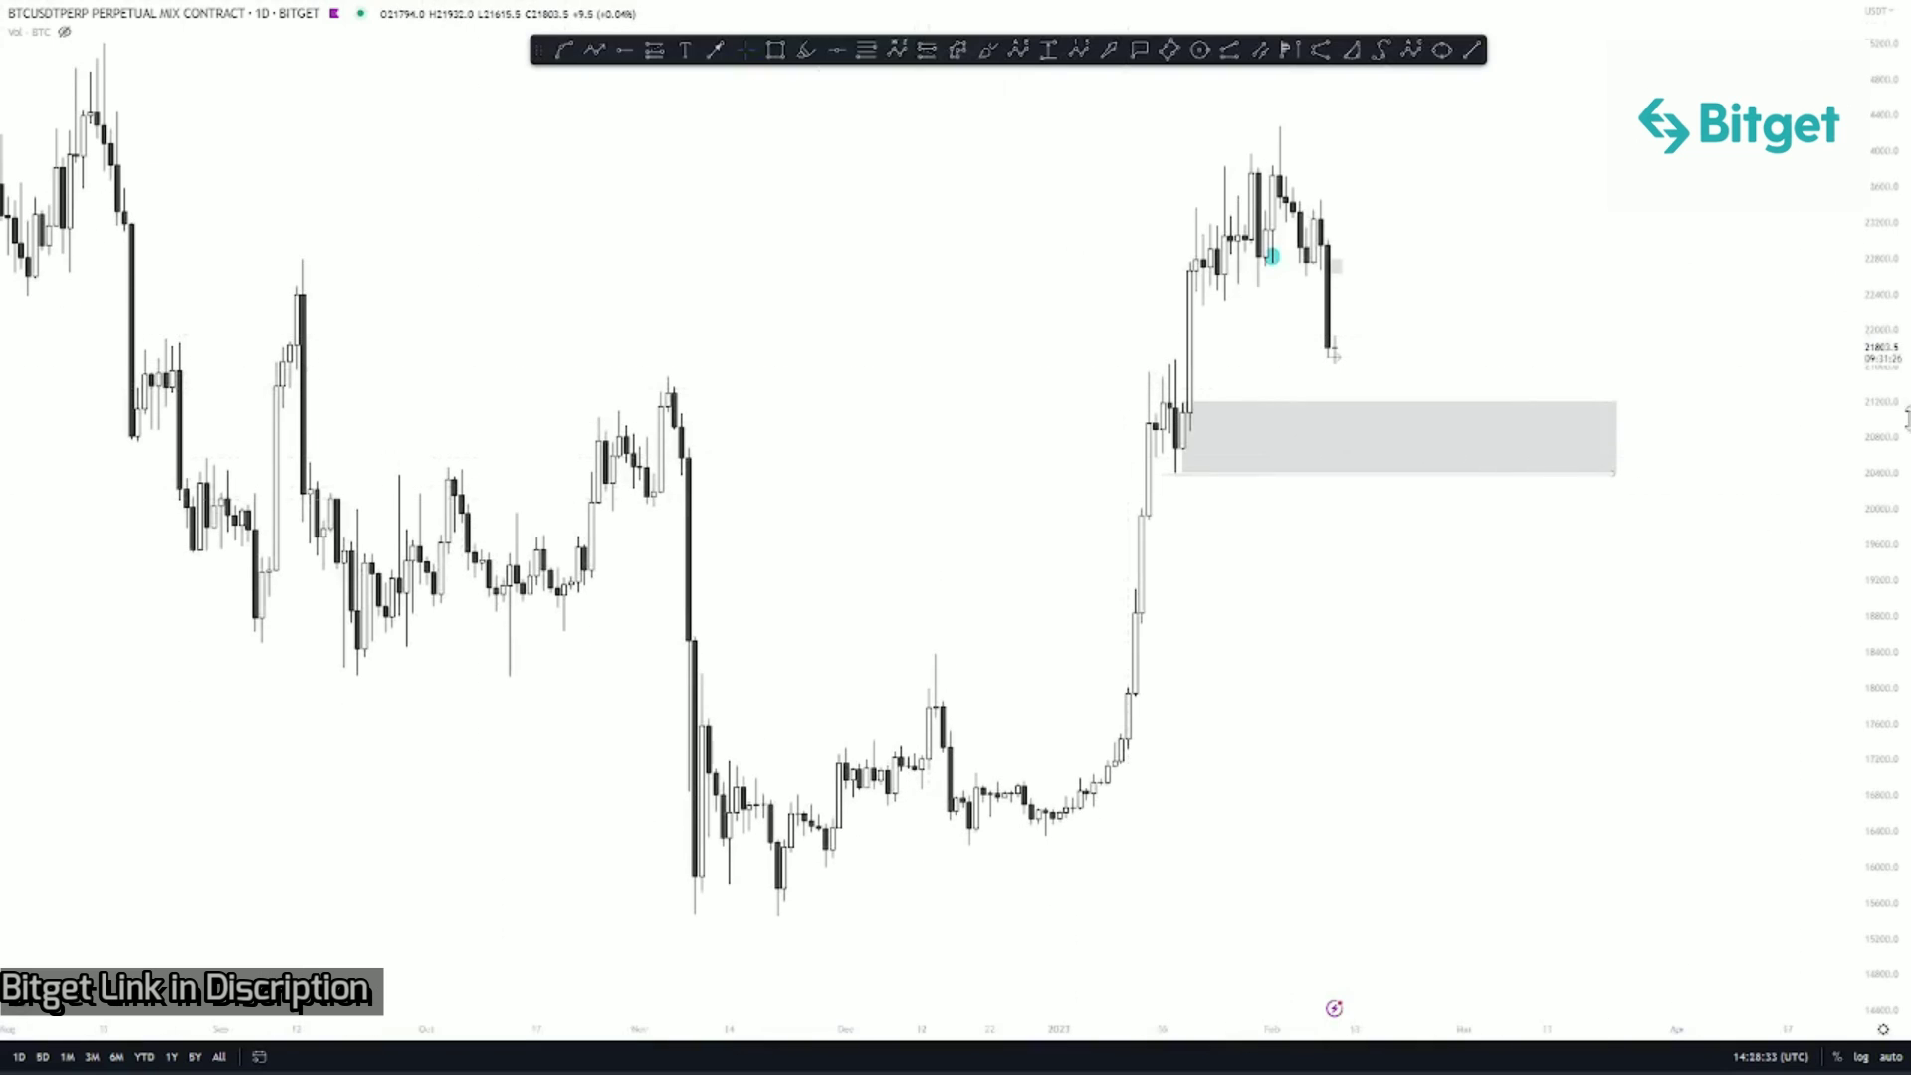
{"action": "left_click", "coordinate": [807, 57]}
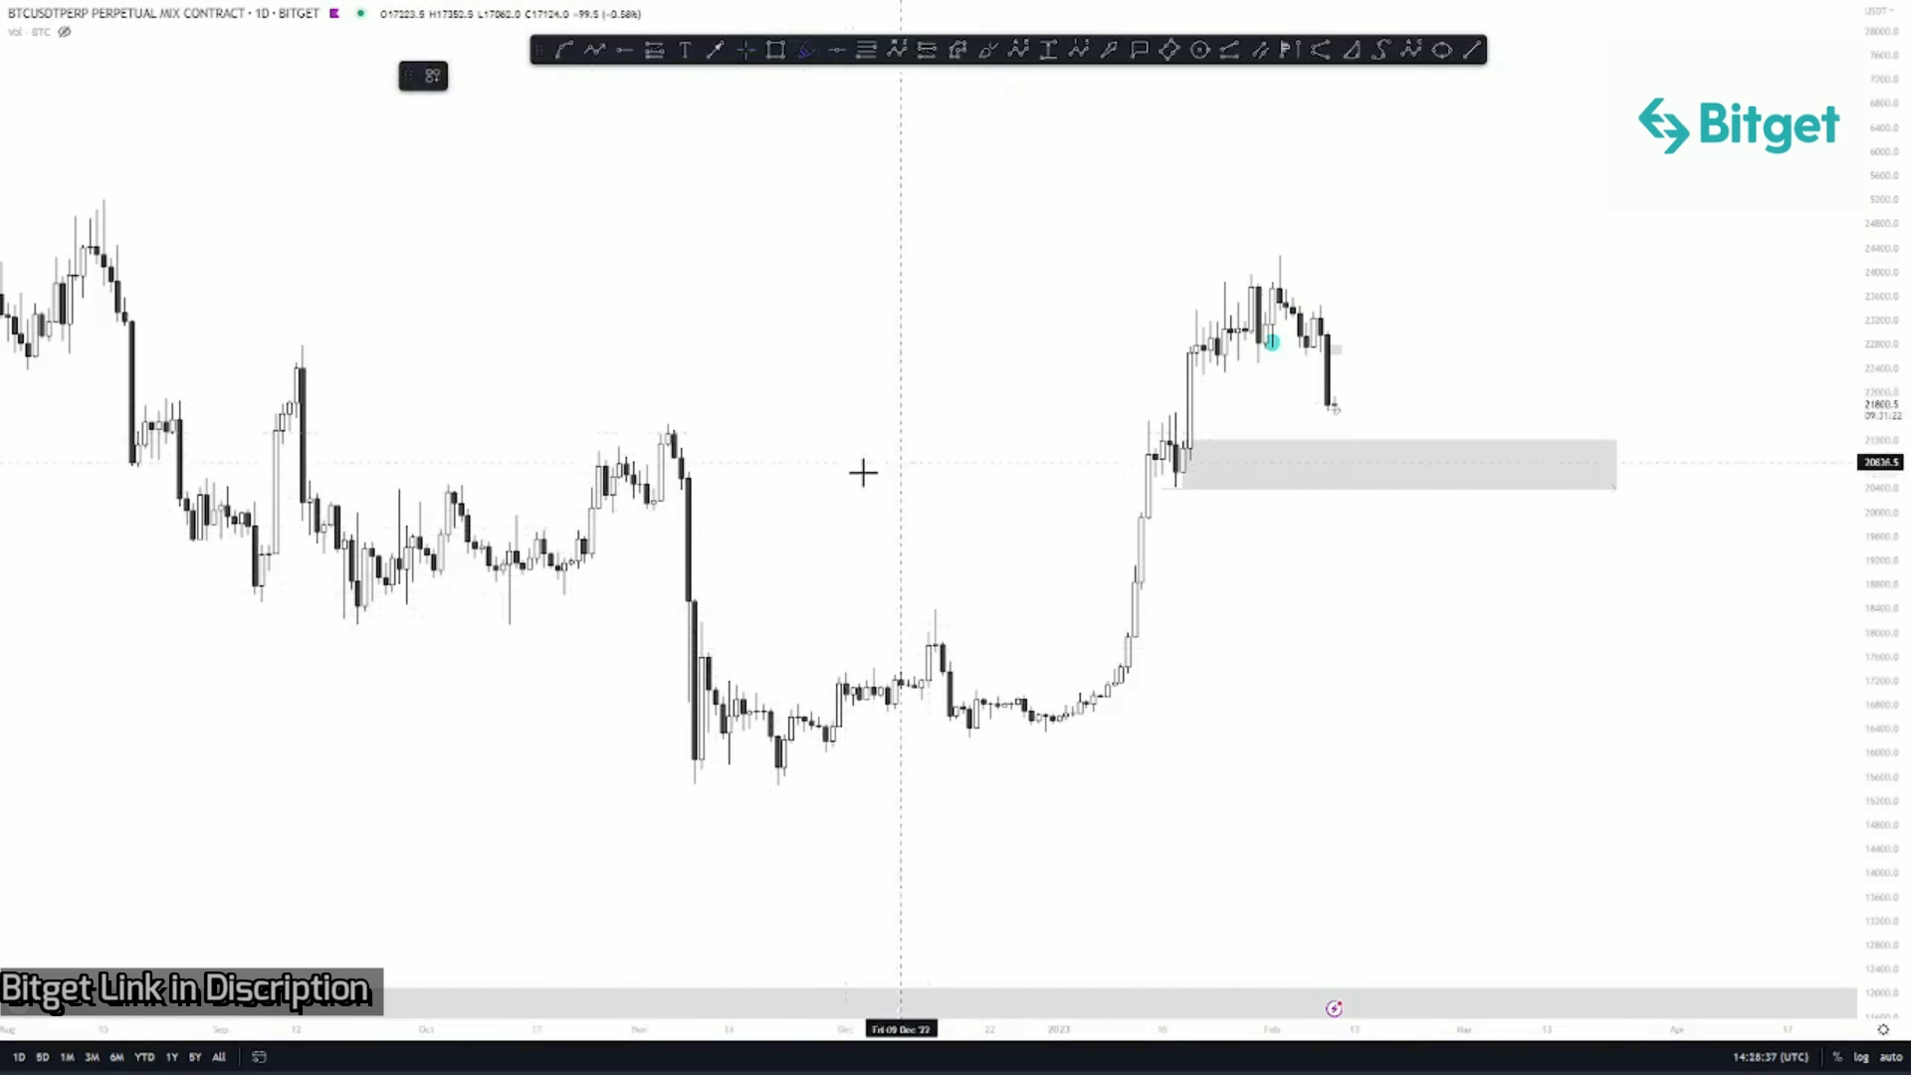
{"action": "left_click_drag", "start_coordinate": [658, 427], "coordinate": [851, 430]}
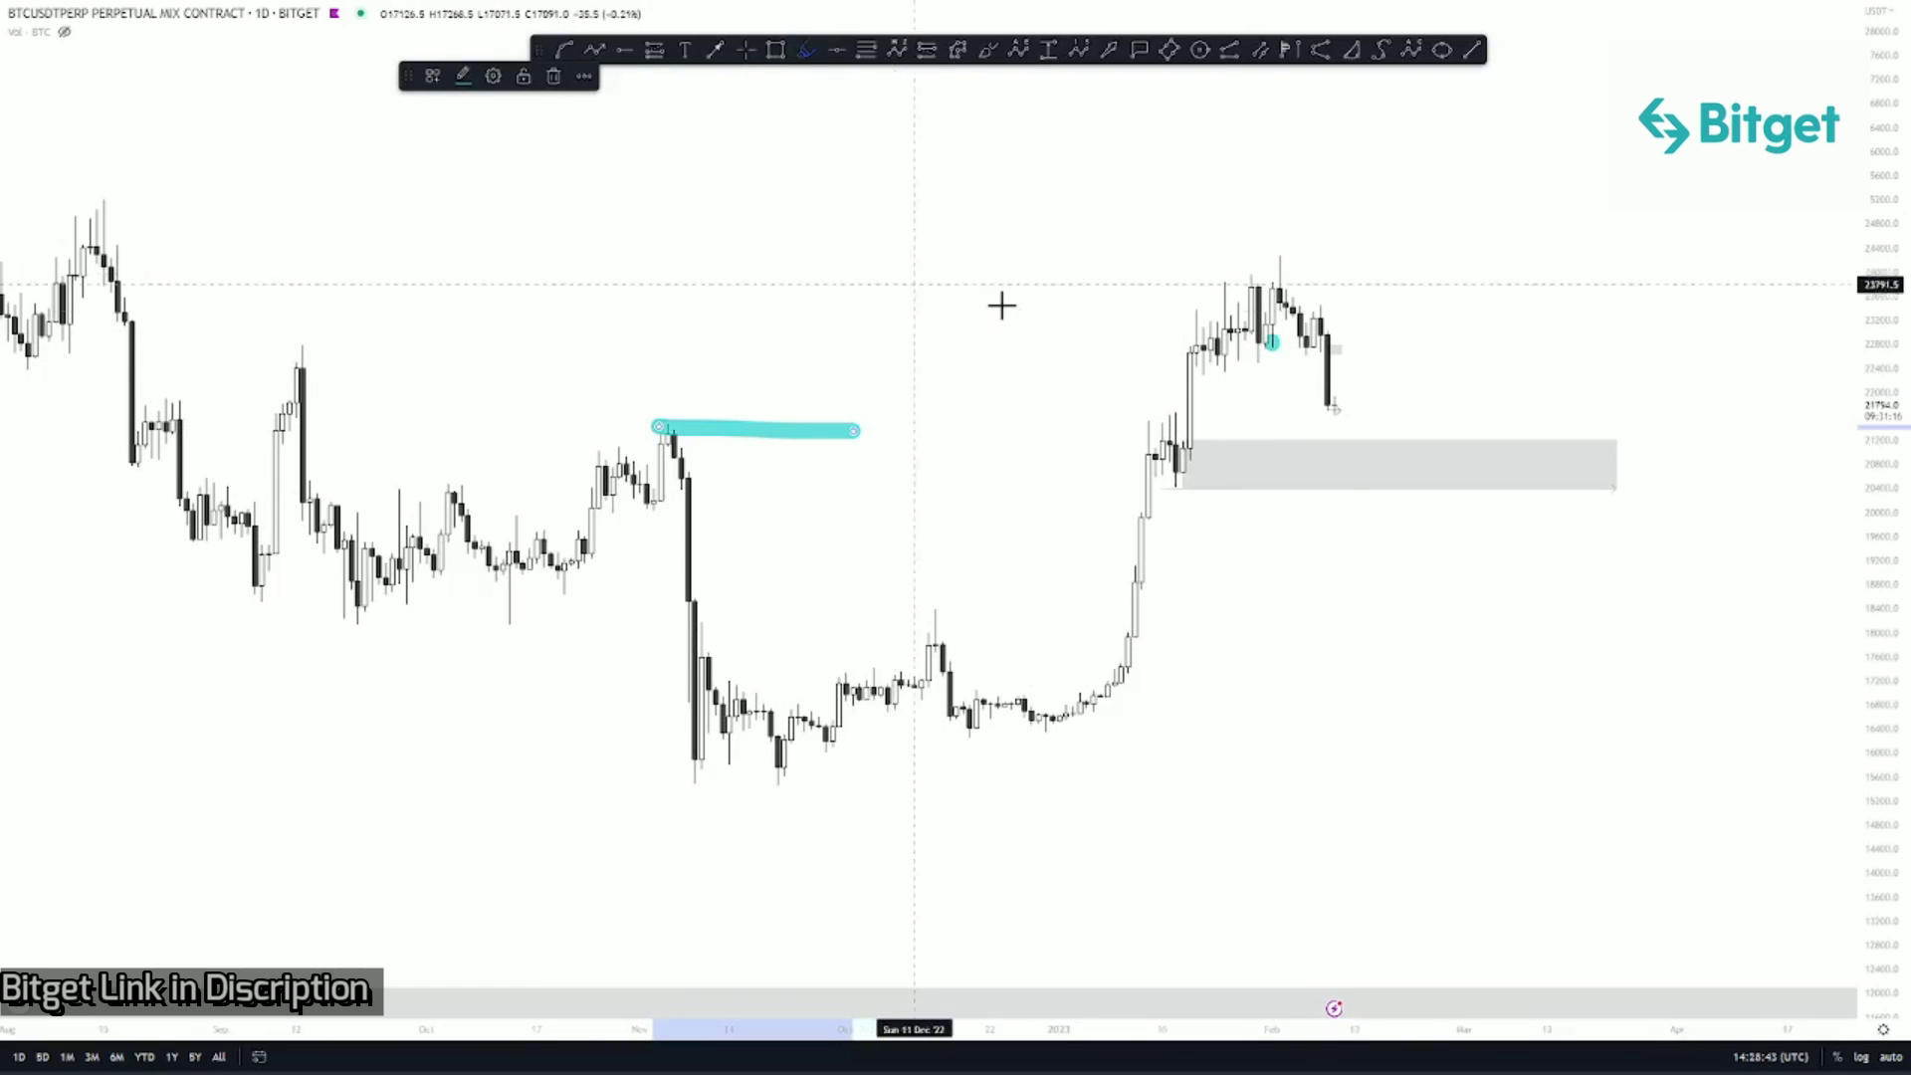
{"action": "left_click_drag", "start_coordinate": [1149, 443], "coordinate": [1335, 443]}
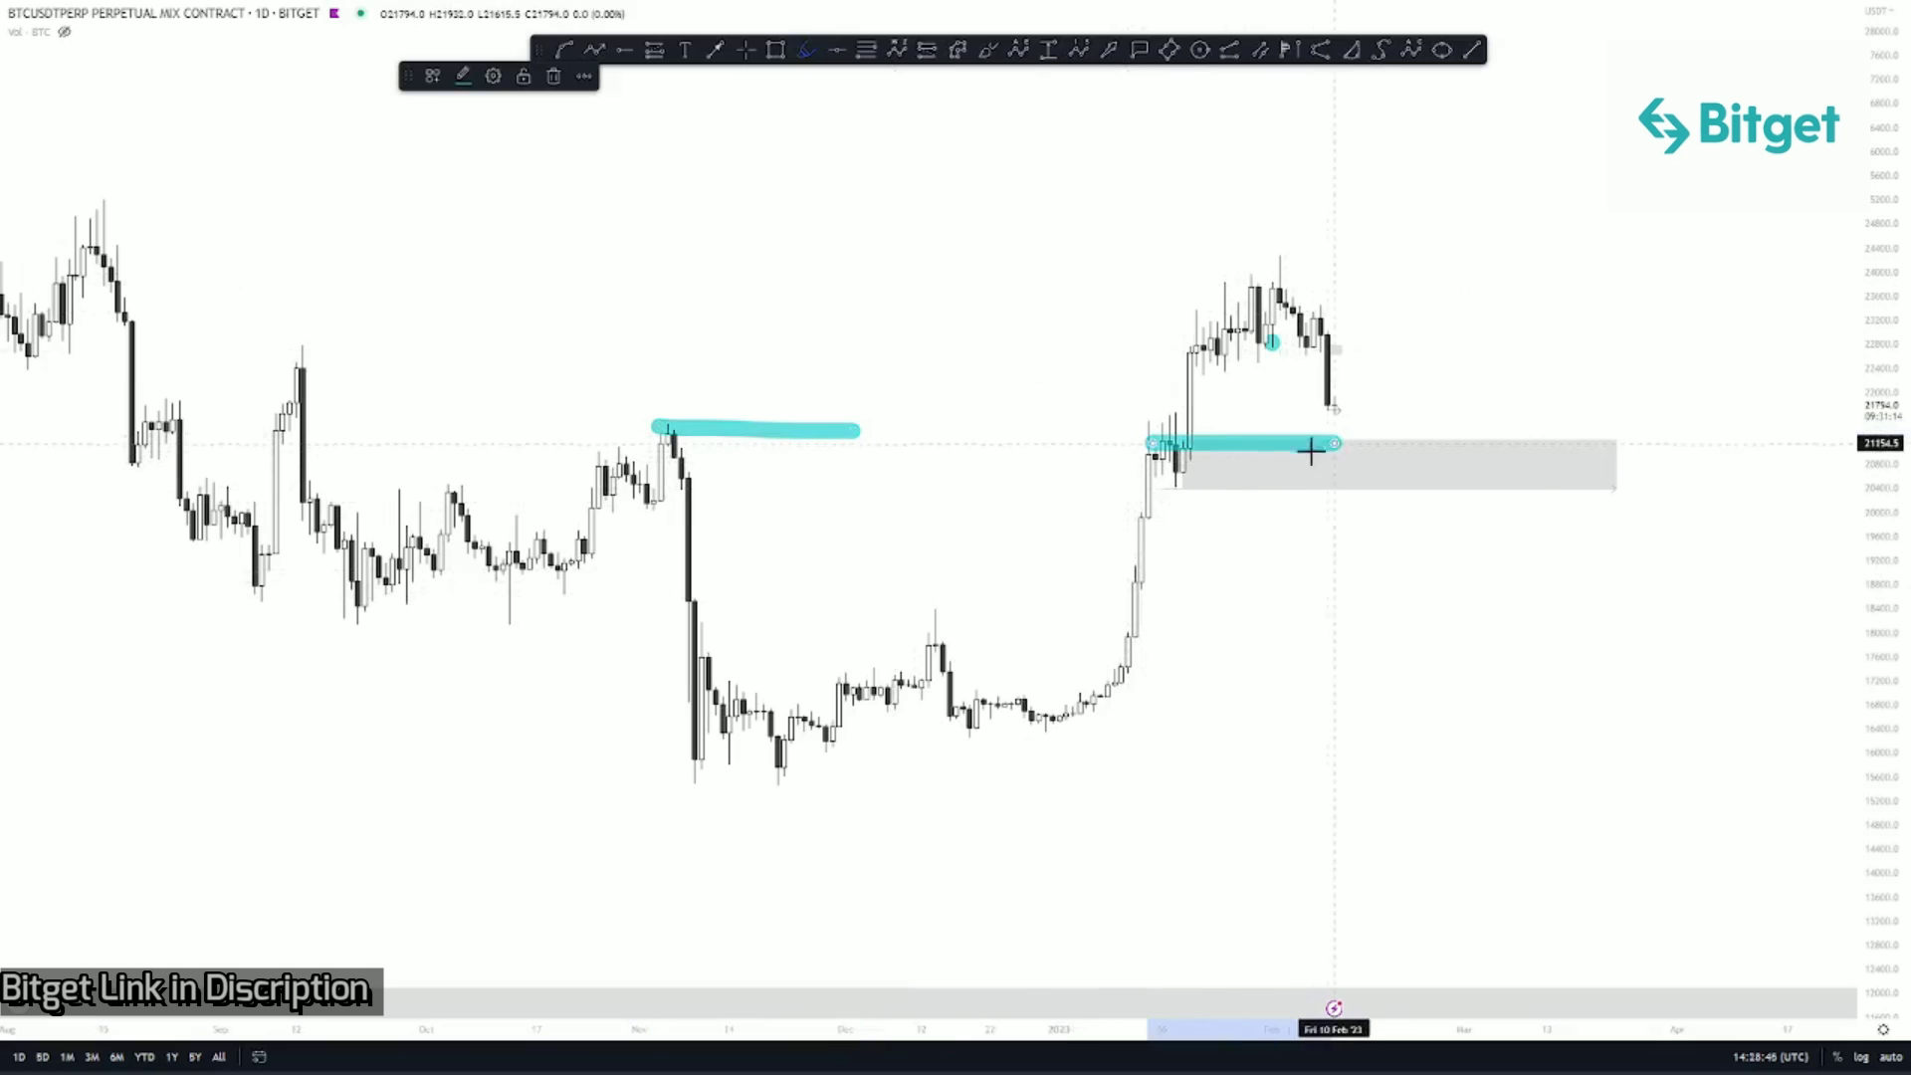
{"action": "left_click_drag", "start_coordinate": [1143, 485], "coordinate": [1301, 485]}
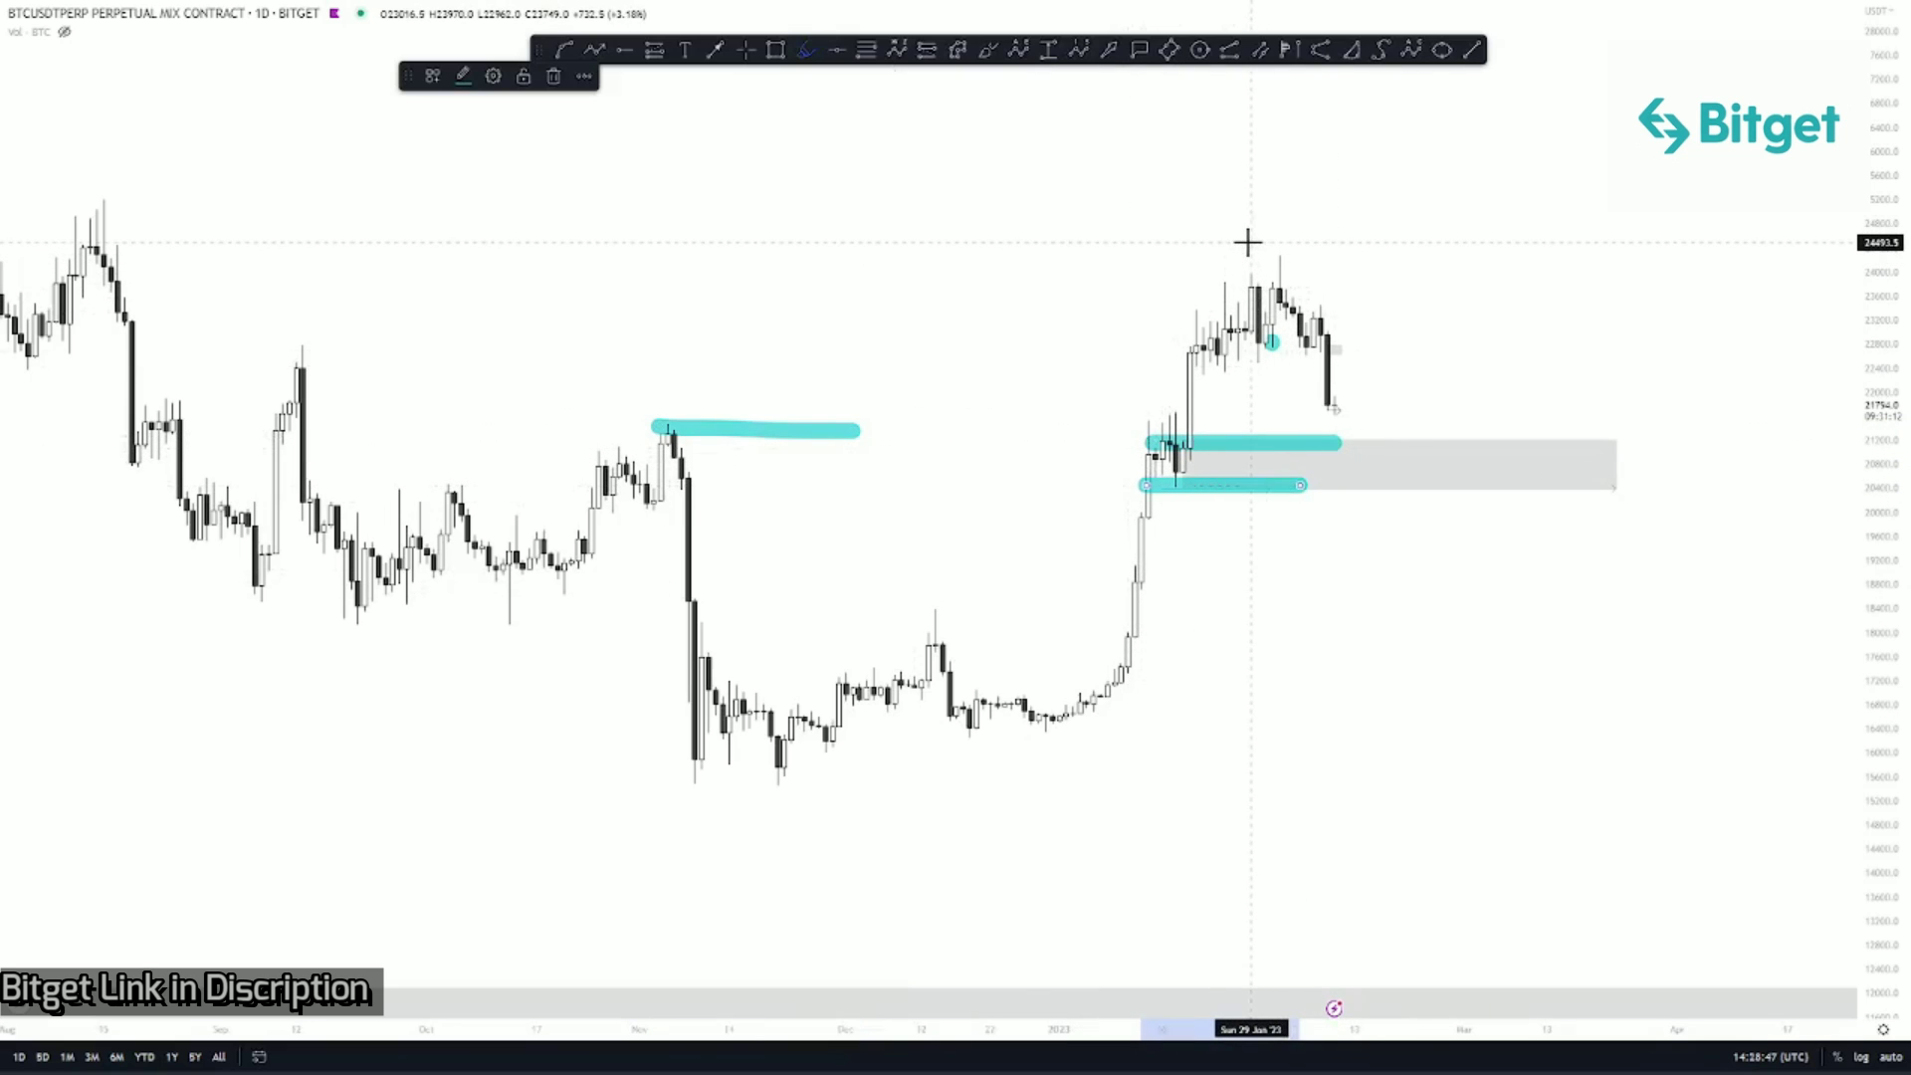
{"action": "left_click_drag", "start_coordinate": [1249, 250], "coordinate": [1392, 254]}
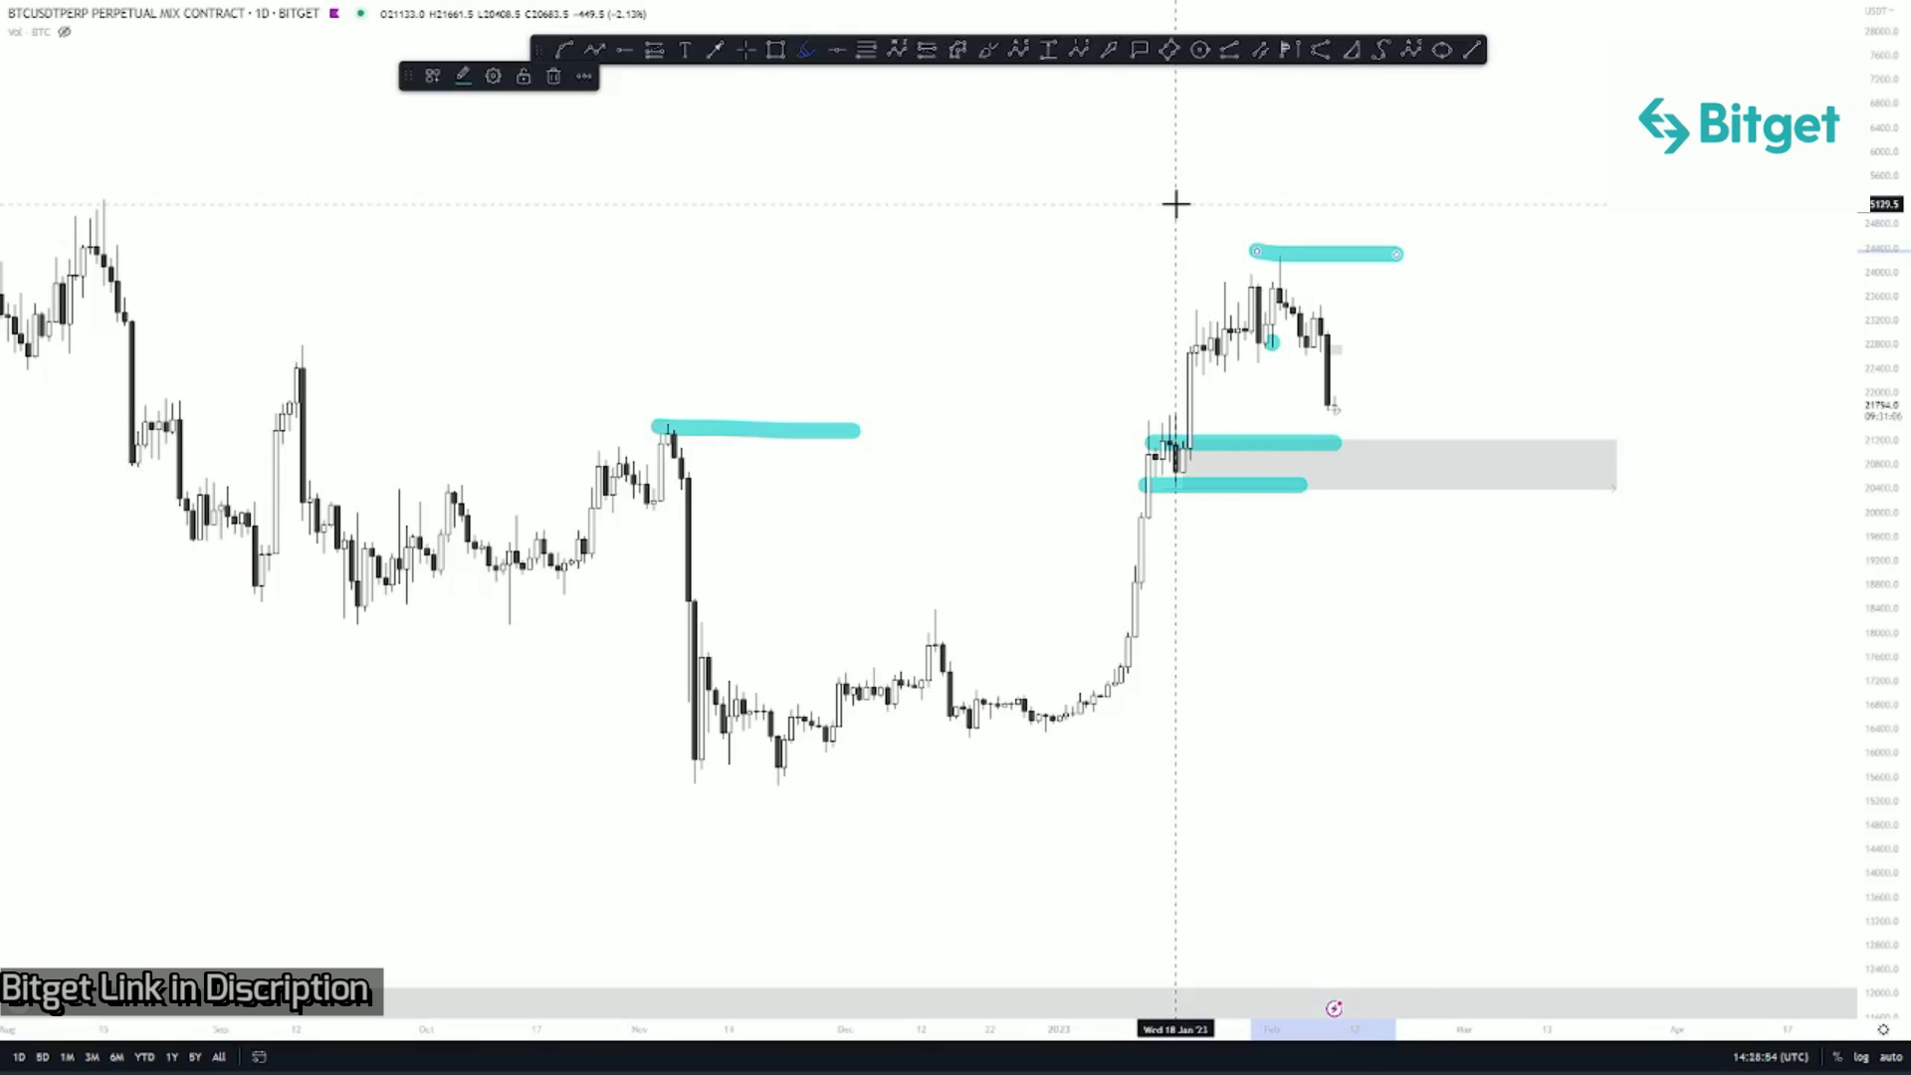
{"action": "left_click_drag", "start_coordinate": [1413, 623], "coordinate": [1113, 689]}
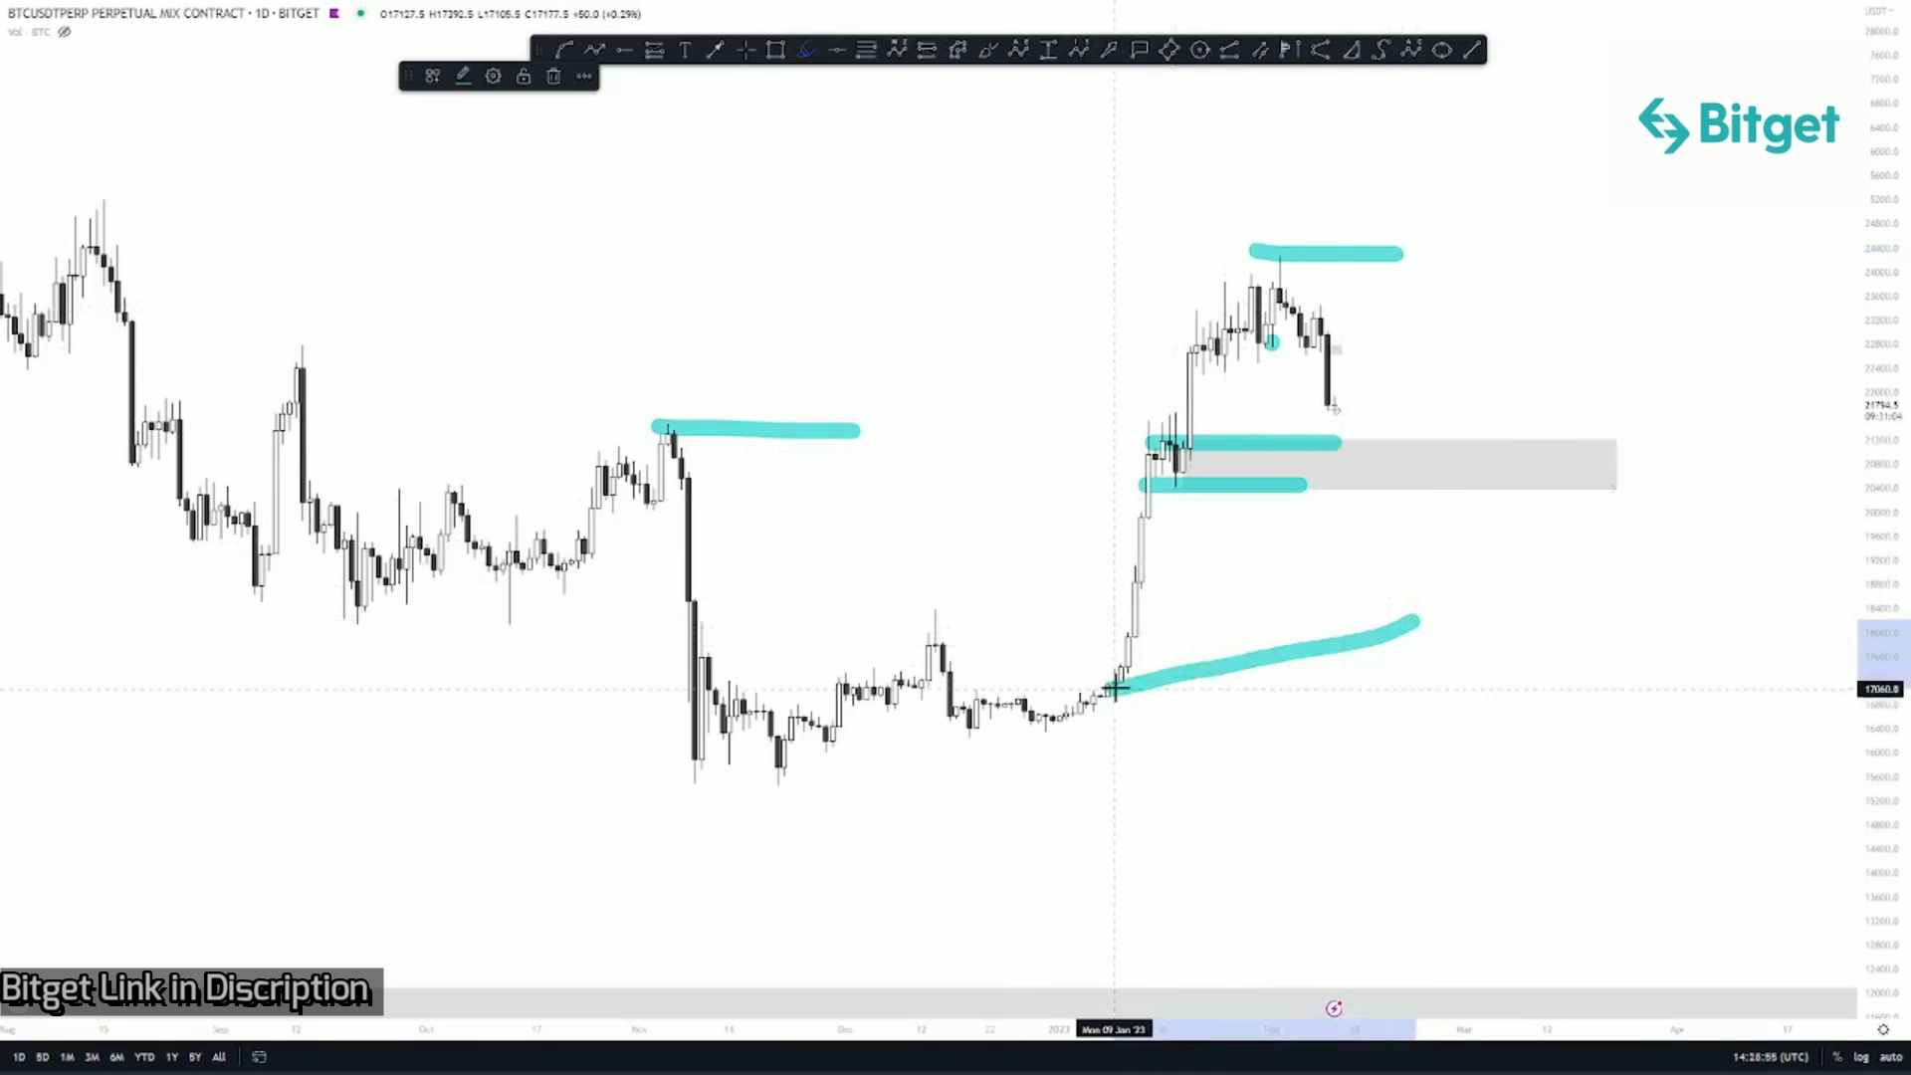
{"action": "key", "text": "ctrl+z"}
{"action": "key", "text": "ctrl+z"}
{"action": "key", "text": "ctrl+z"}
{"action": "key", "text": "ctrl+z"}
{"action": "key", "text": "ctrl+z"}
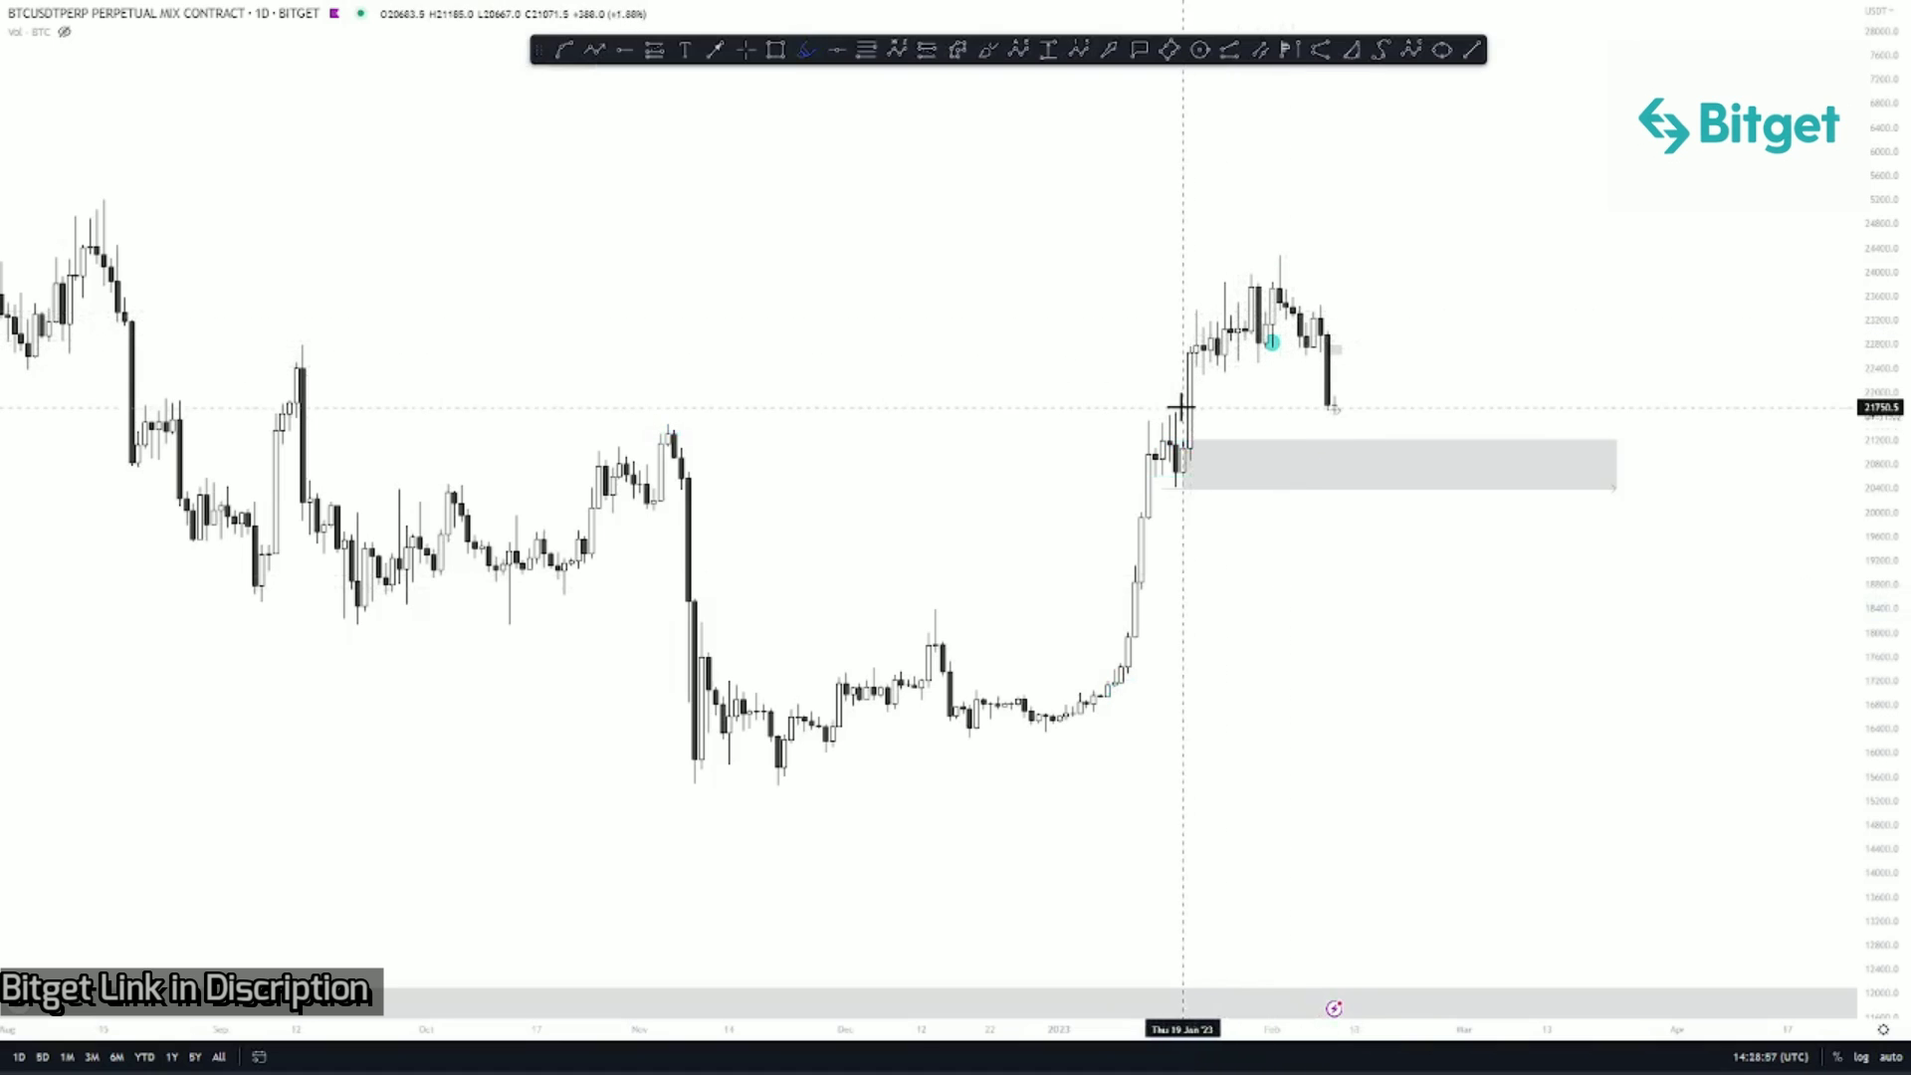
{"action": "mouse_move", "coordinate": [1175, 408]}
{"action": "left_mouse_down"}
{"action": "mouse_move", "coordinate": [1284, 428]}
{"action": "mouse_move", "coordinate": [1194, 470]}
{"action": "mouse_move", "coordinate": [1264, 438]}
{"action": "mouse_move", "coordinate": [1339, 448]}
{"action": "left_mouse_up"}
{"action": "key", "text": "ctrl+z"}
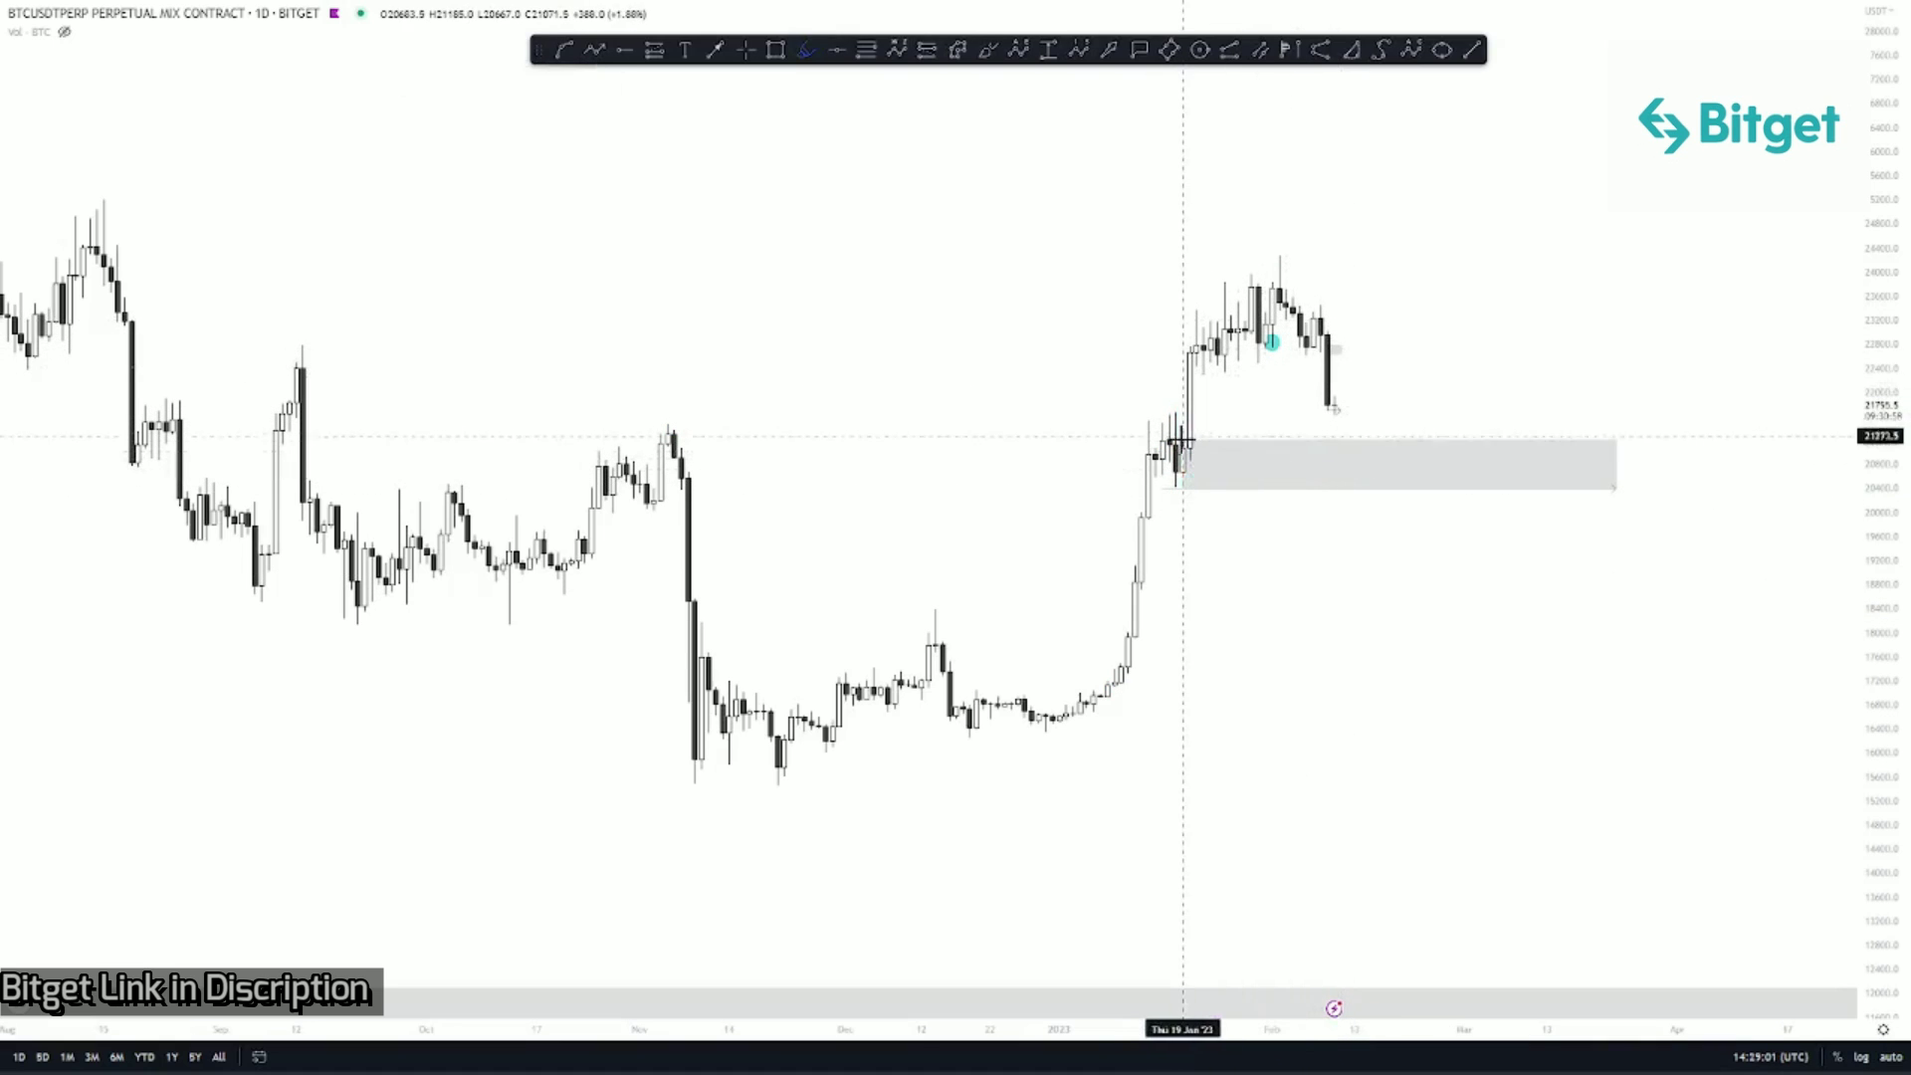
{"action": "mouse_move", "coordinate": [1175, 443]}
{"action": "left_mouse_down"}
{"action": "mouse_move", "coordinate": [1266, 442]}
{"action": "mouse_move", "coordinate": [1286, 481]}
{"action": "mouse_move", "coordinate": [1246, 450]}
{"action": "left_mouse_up"}
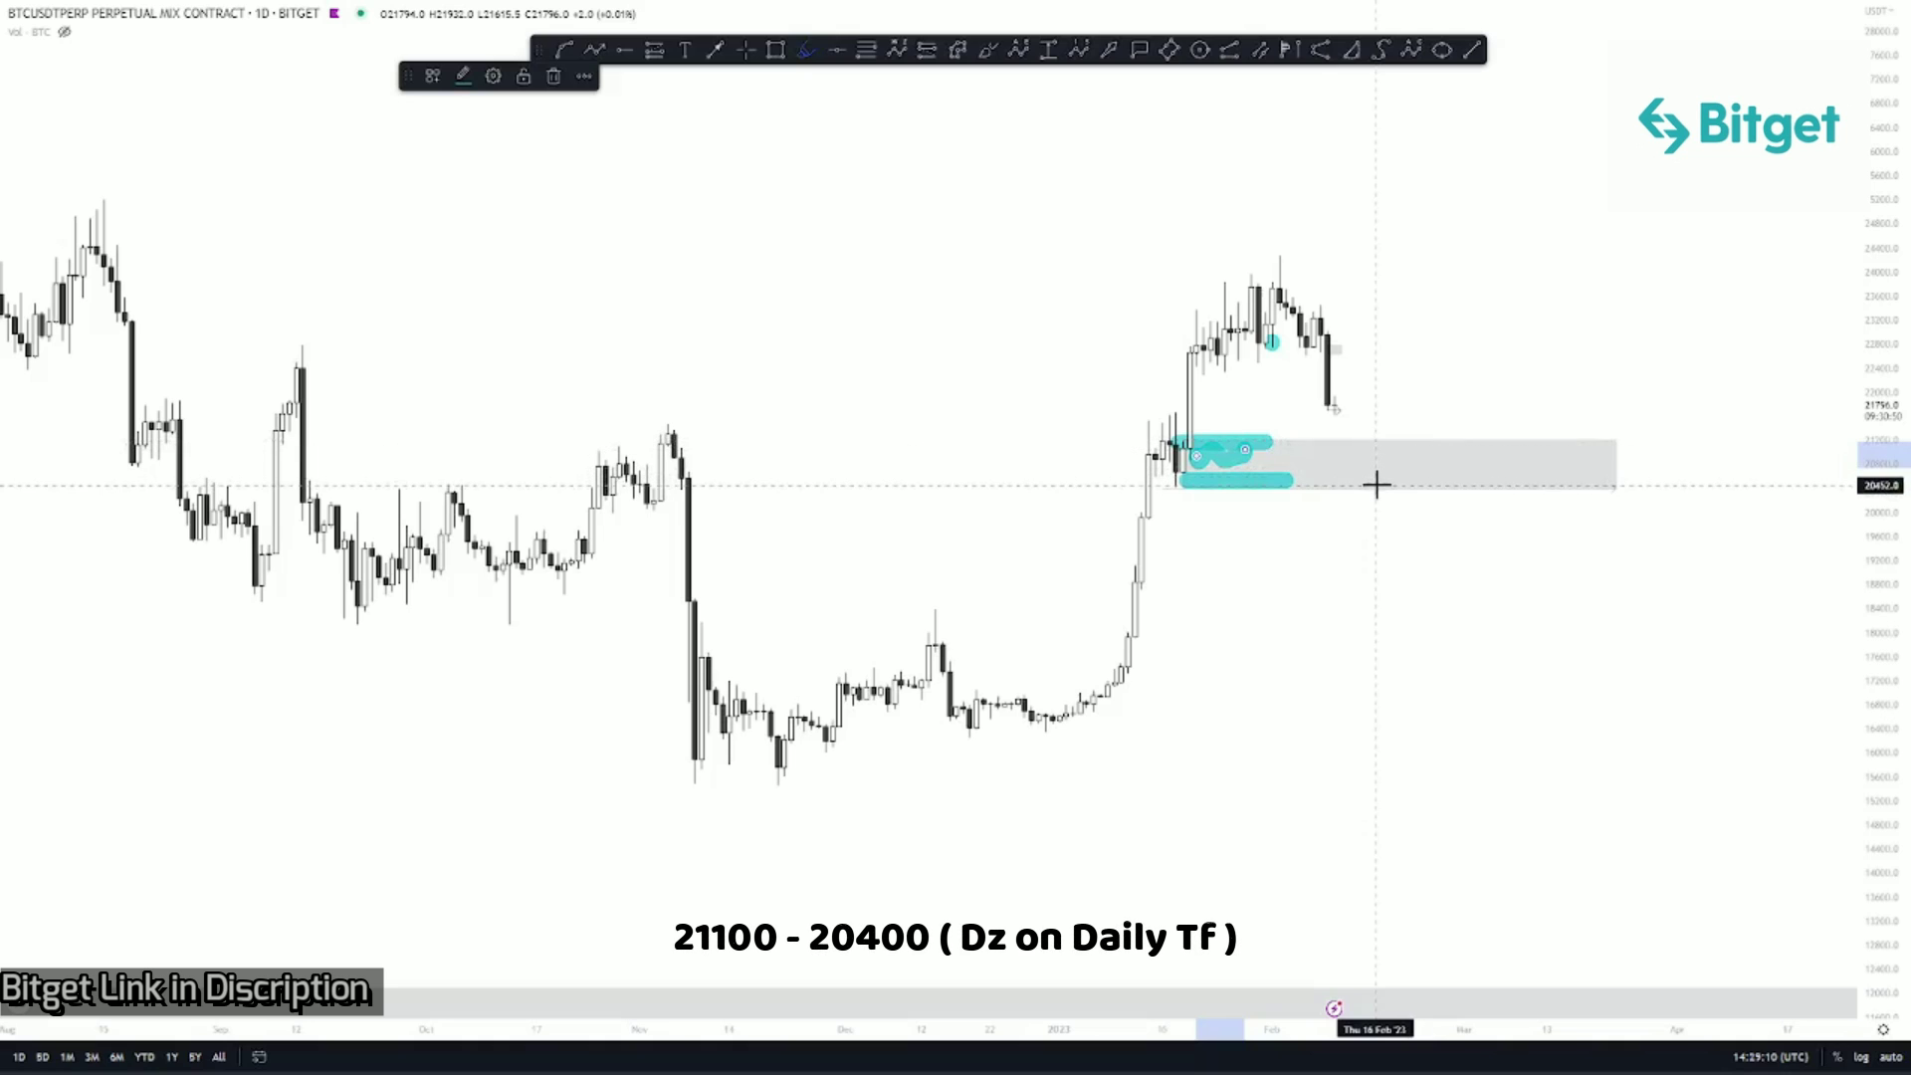
{"action": "key", "text": "Delete"}
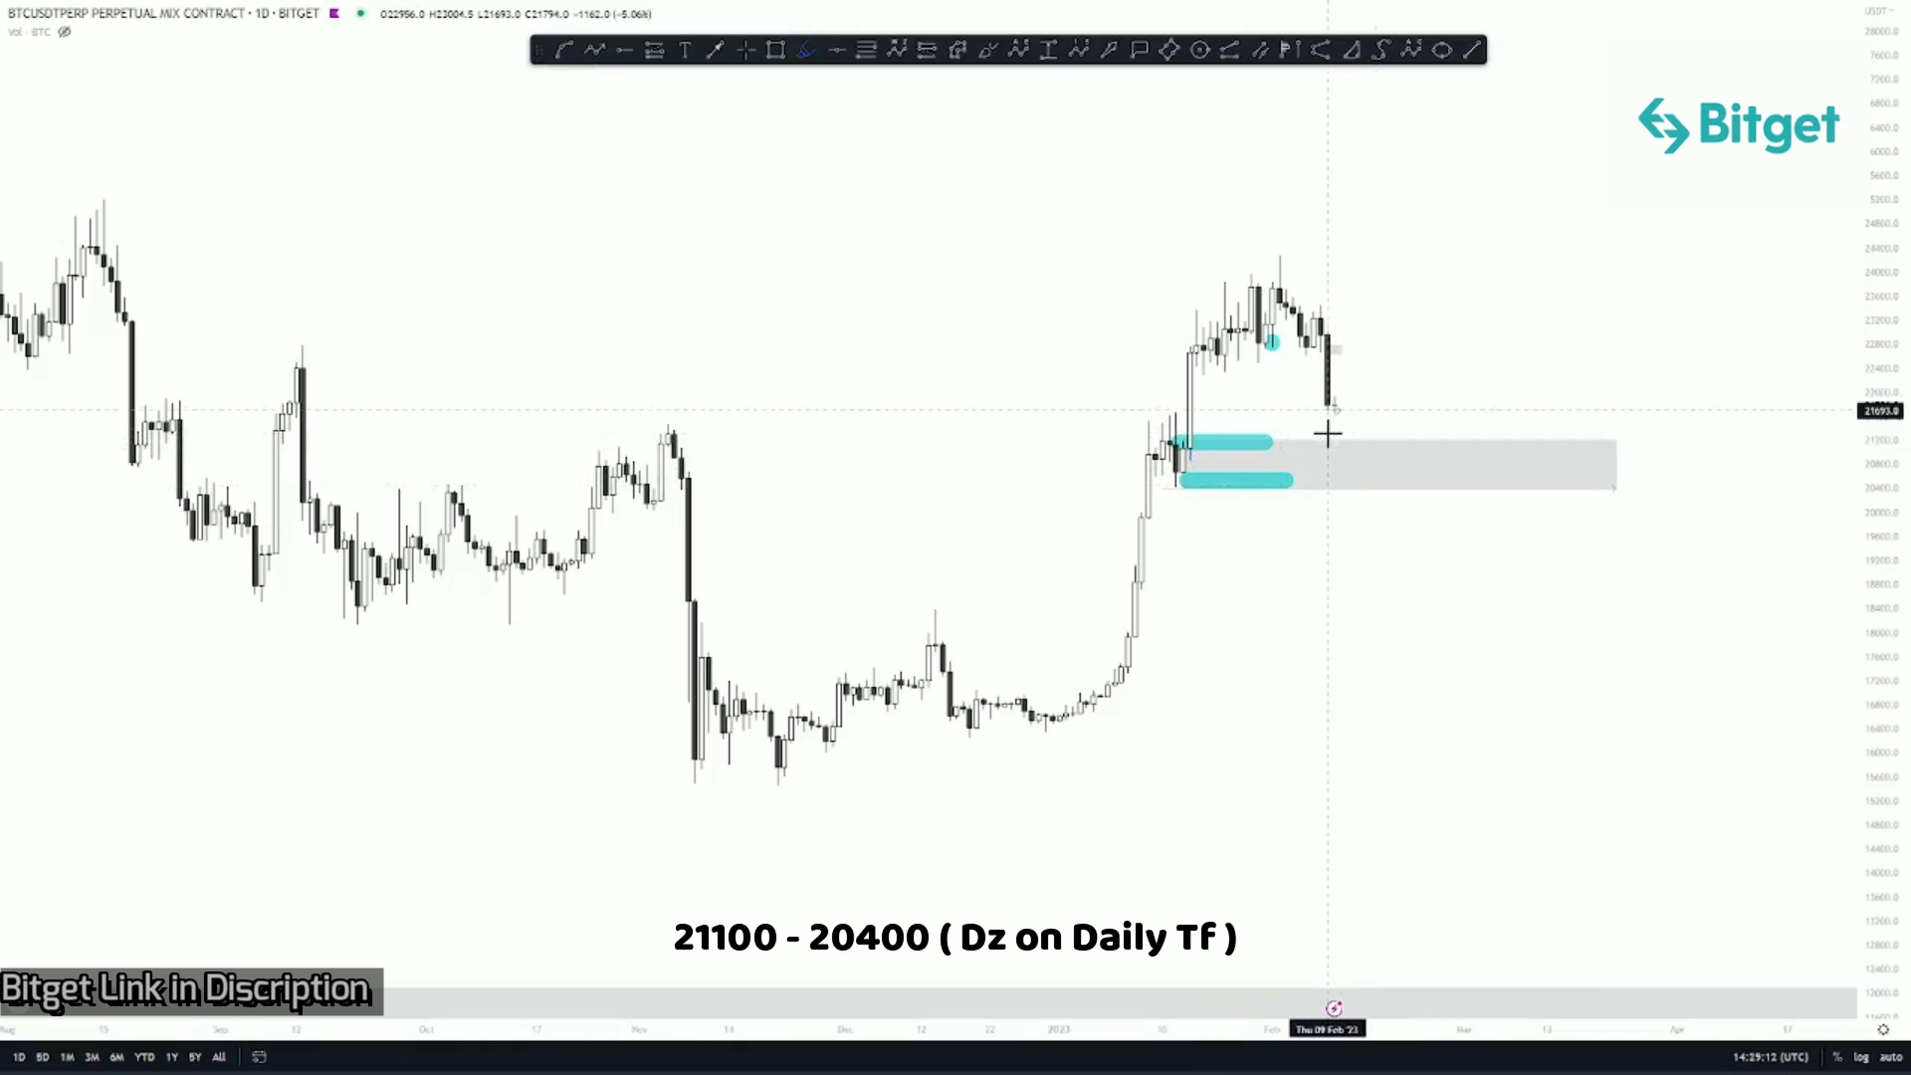
{"action": "left_click_drag", "start_coordinate": [1331, 405], "coordinate": [1335, 426]}
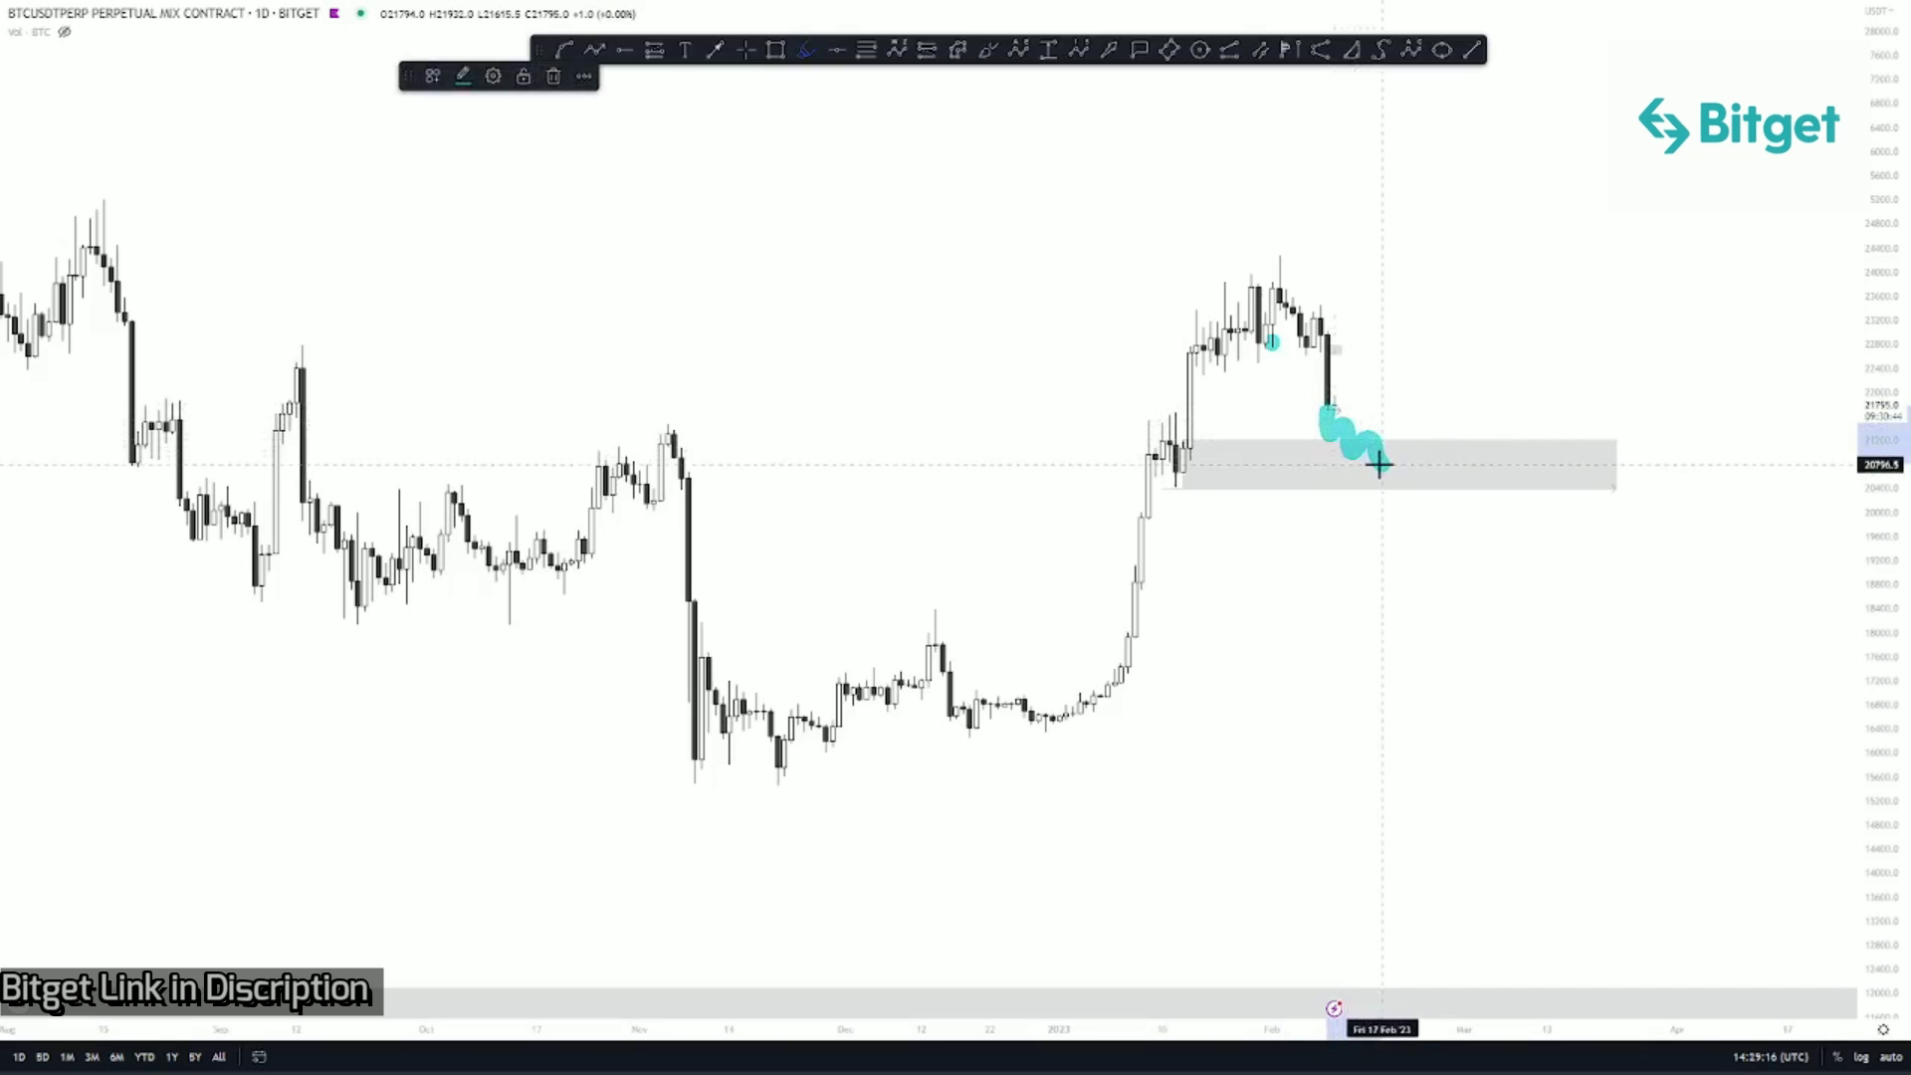
{"action": "left_click_drag", "start_coordinate": [1416, 472], "coordinate": [1494, 368]}
{"action": "left_click_drag", "start_coordinate": [1234, 252], "coordinate": [1364, 252]}
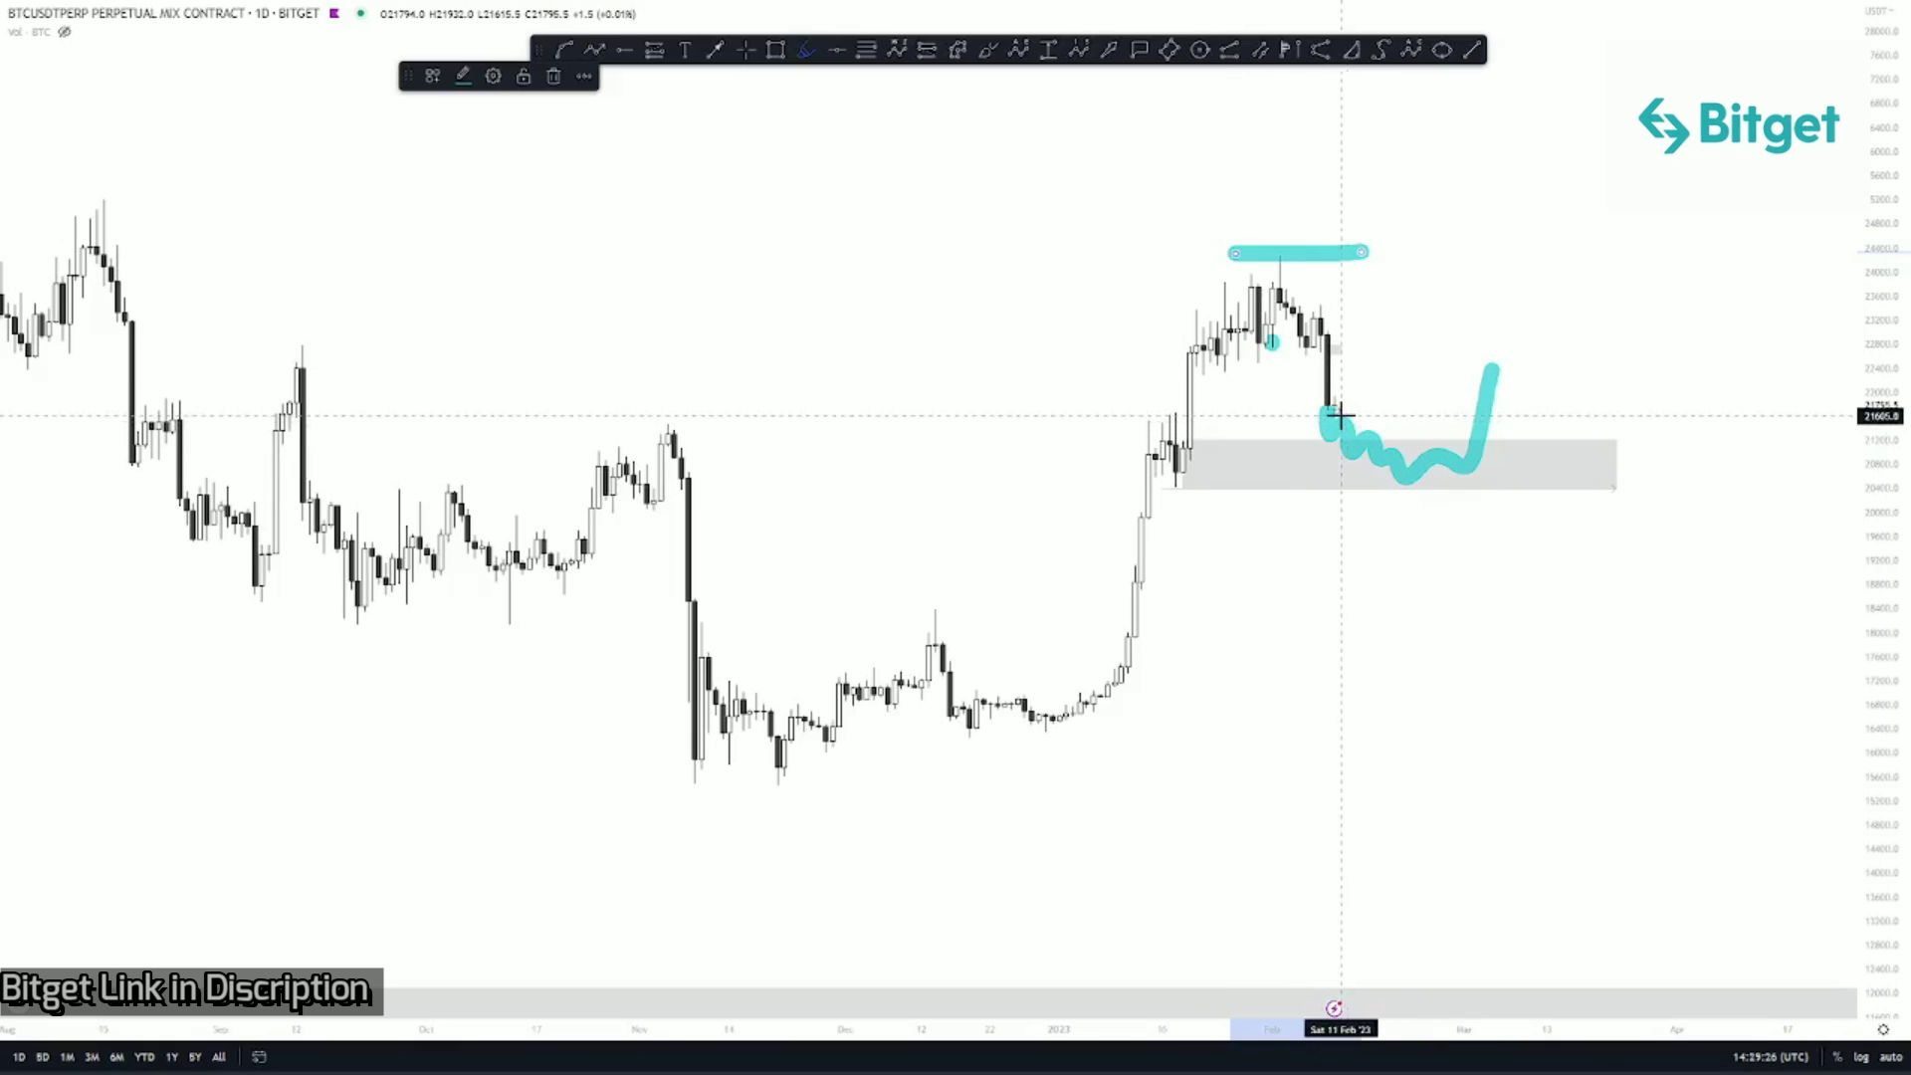
{"action": "mouse_move", "coordinate": [1244, 428]}
{"action": "left_mouse_down"}
{"action": "mouse_move", "coordinate": [1195, 435]}
{"action": "mouse_move", "coordinate": [1246, 426]}
{"action": "left_mouse_up"}
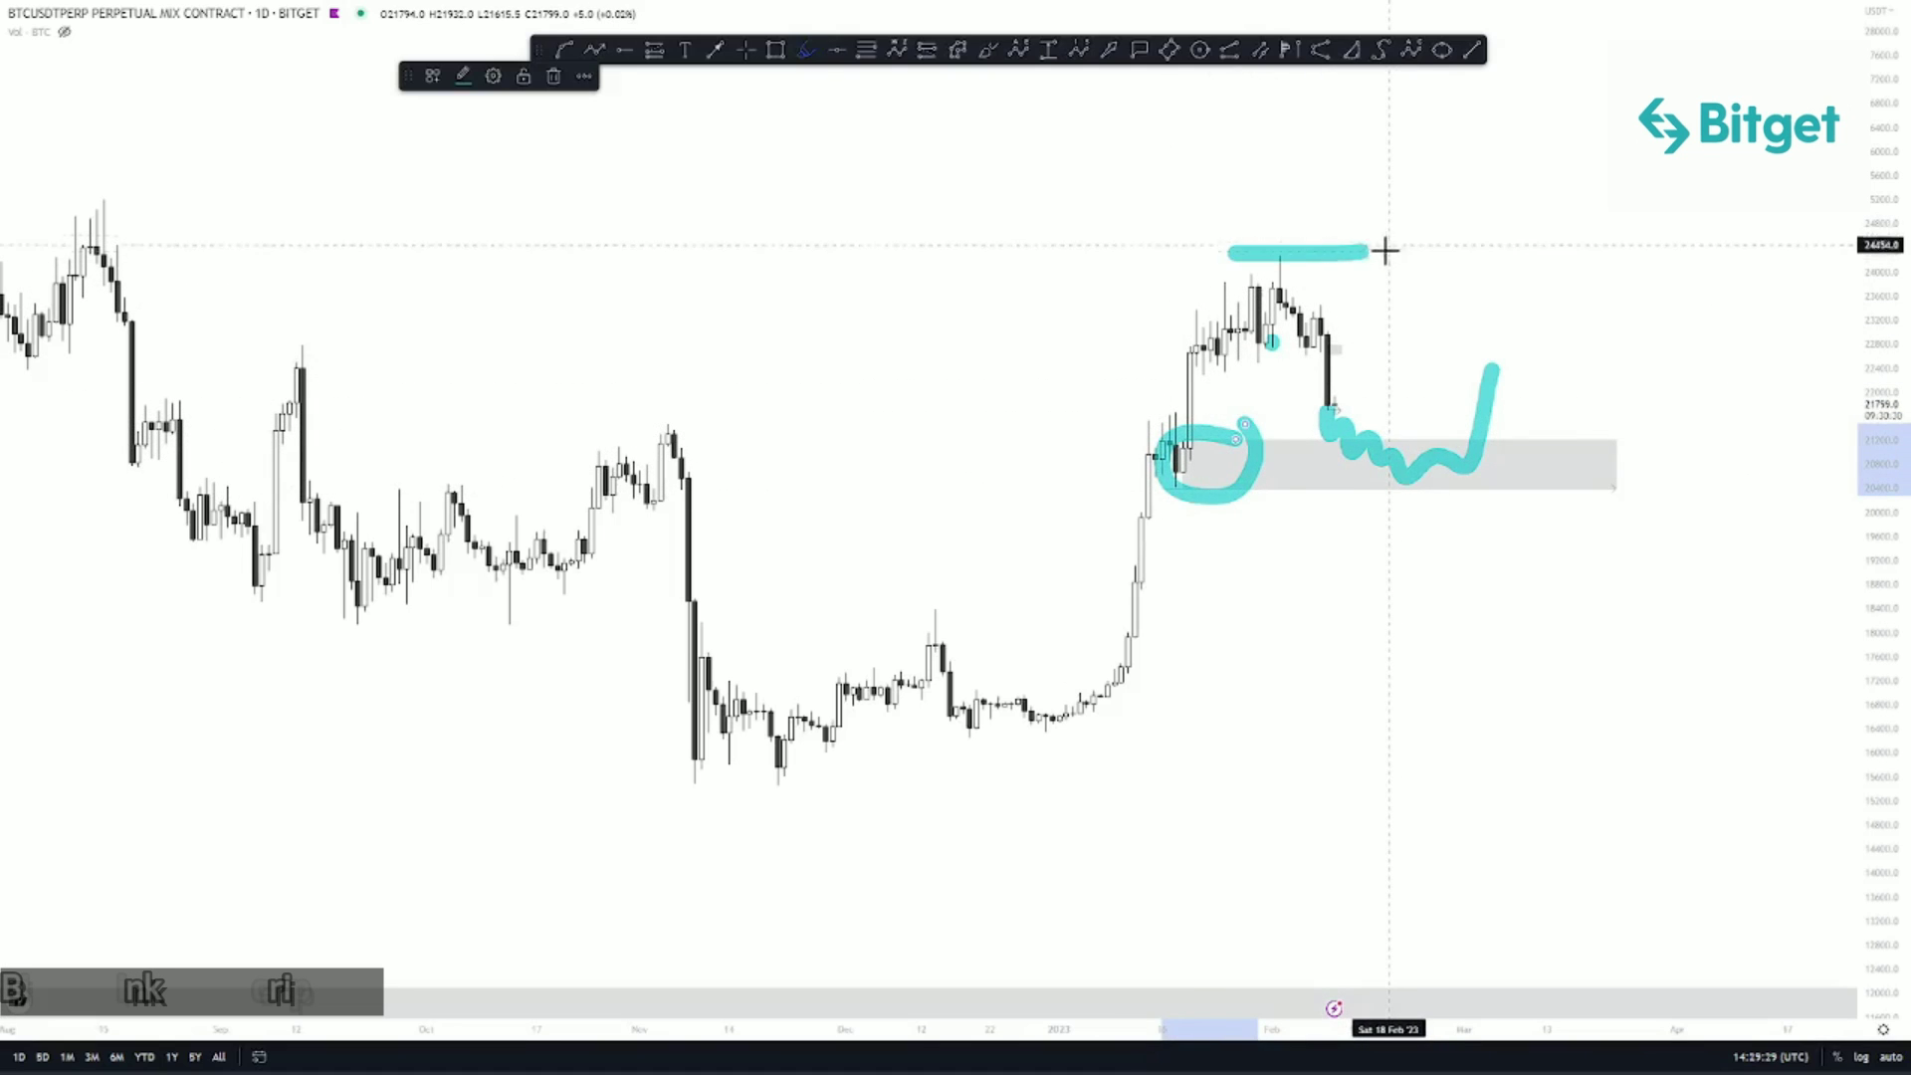
{"action": "key", "text": "ctrl+z"}
{"action": "key", "text": "ctrl+z"}
{"action": "key", "text": "ctrl+z"}
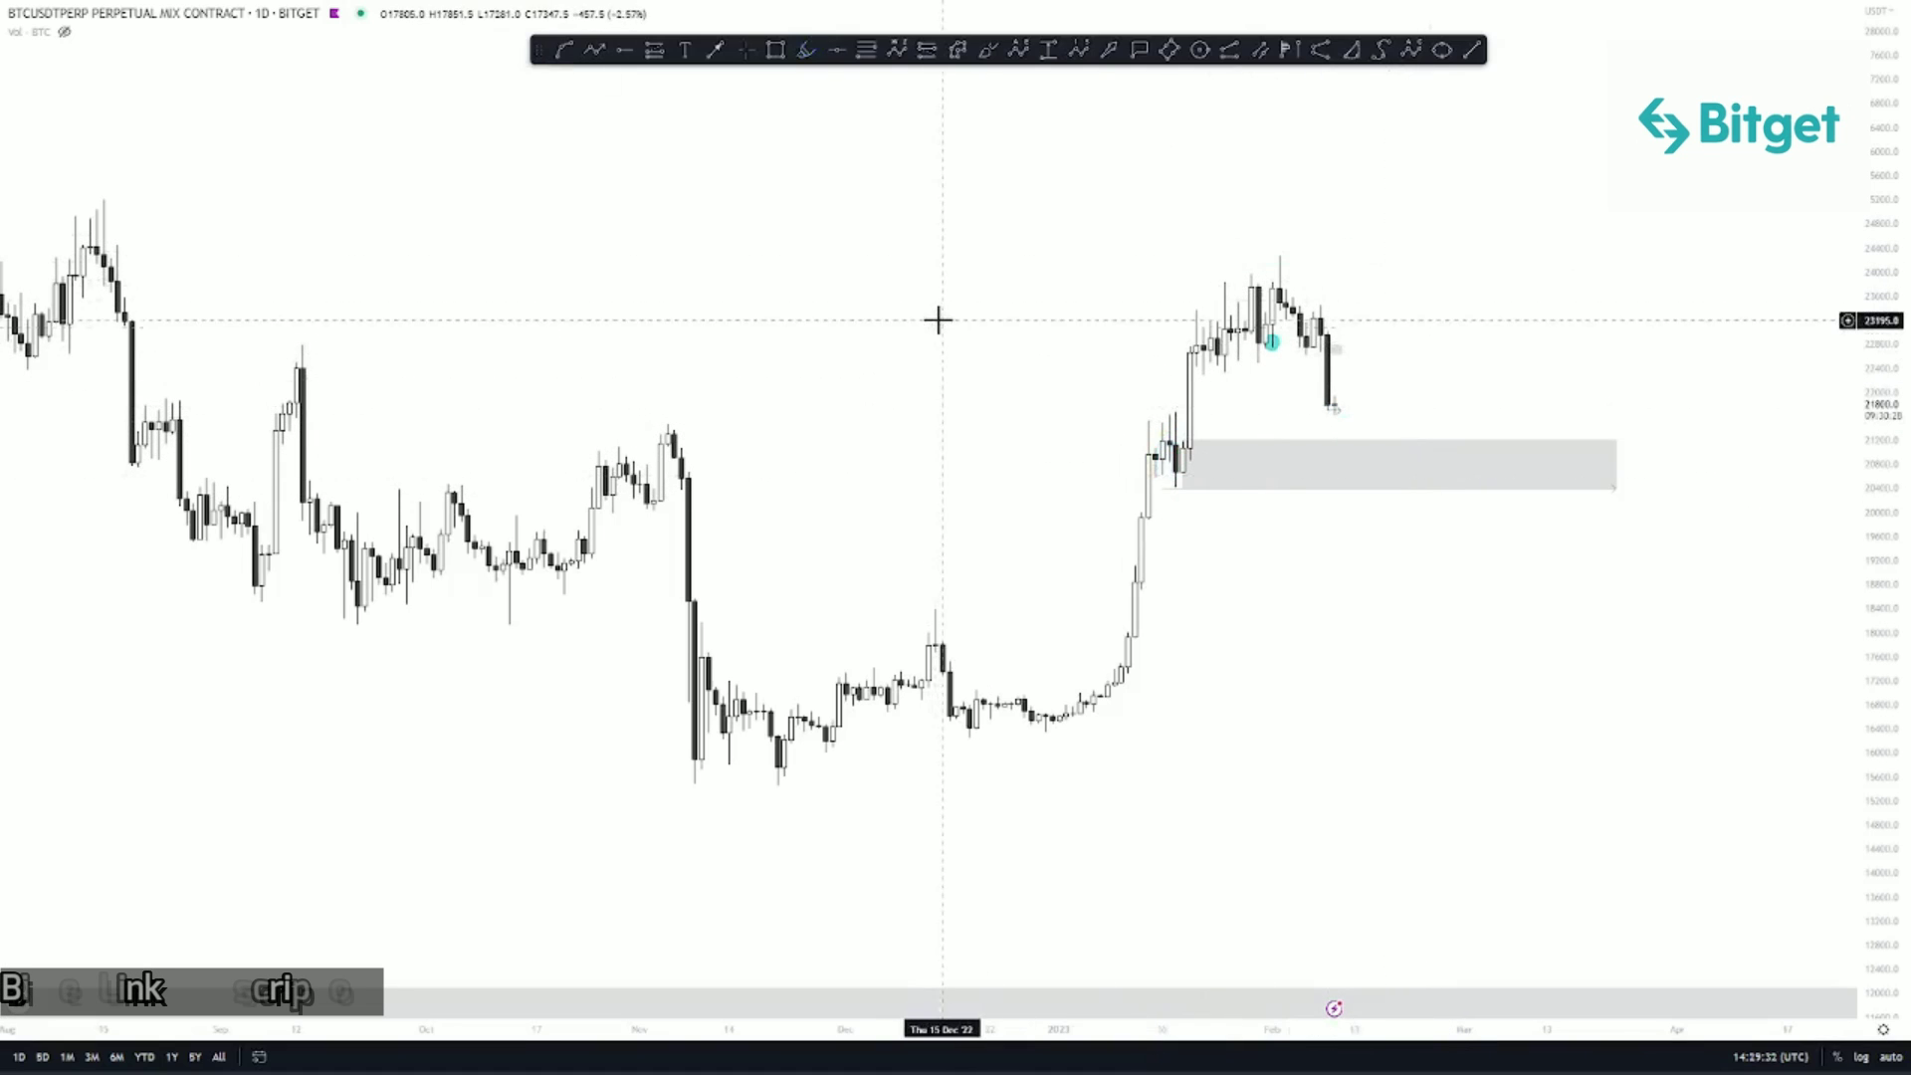
{"action": "left_click_drag", "start_coordinate": [938, 323], "coordinate": [836, 339]}
Step: Switch the chart to 1-hour candles and bring the older candles and full zone into view
{"action": "type", "text": "1H"}
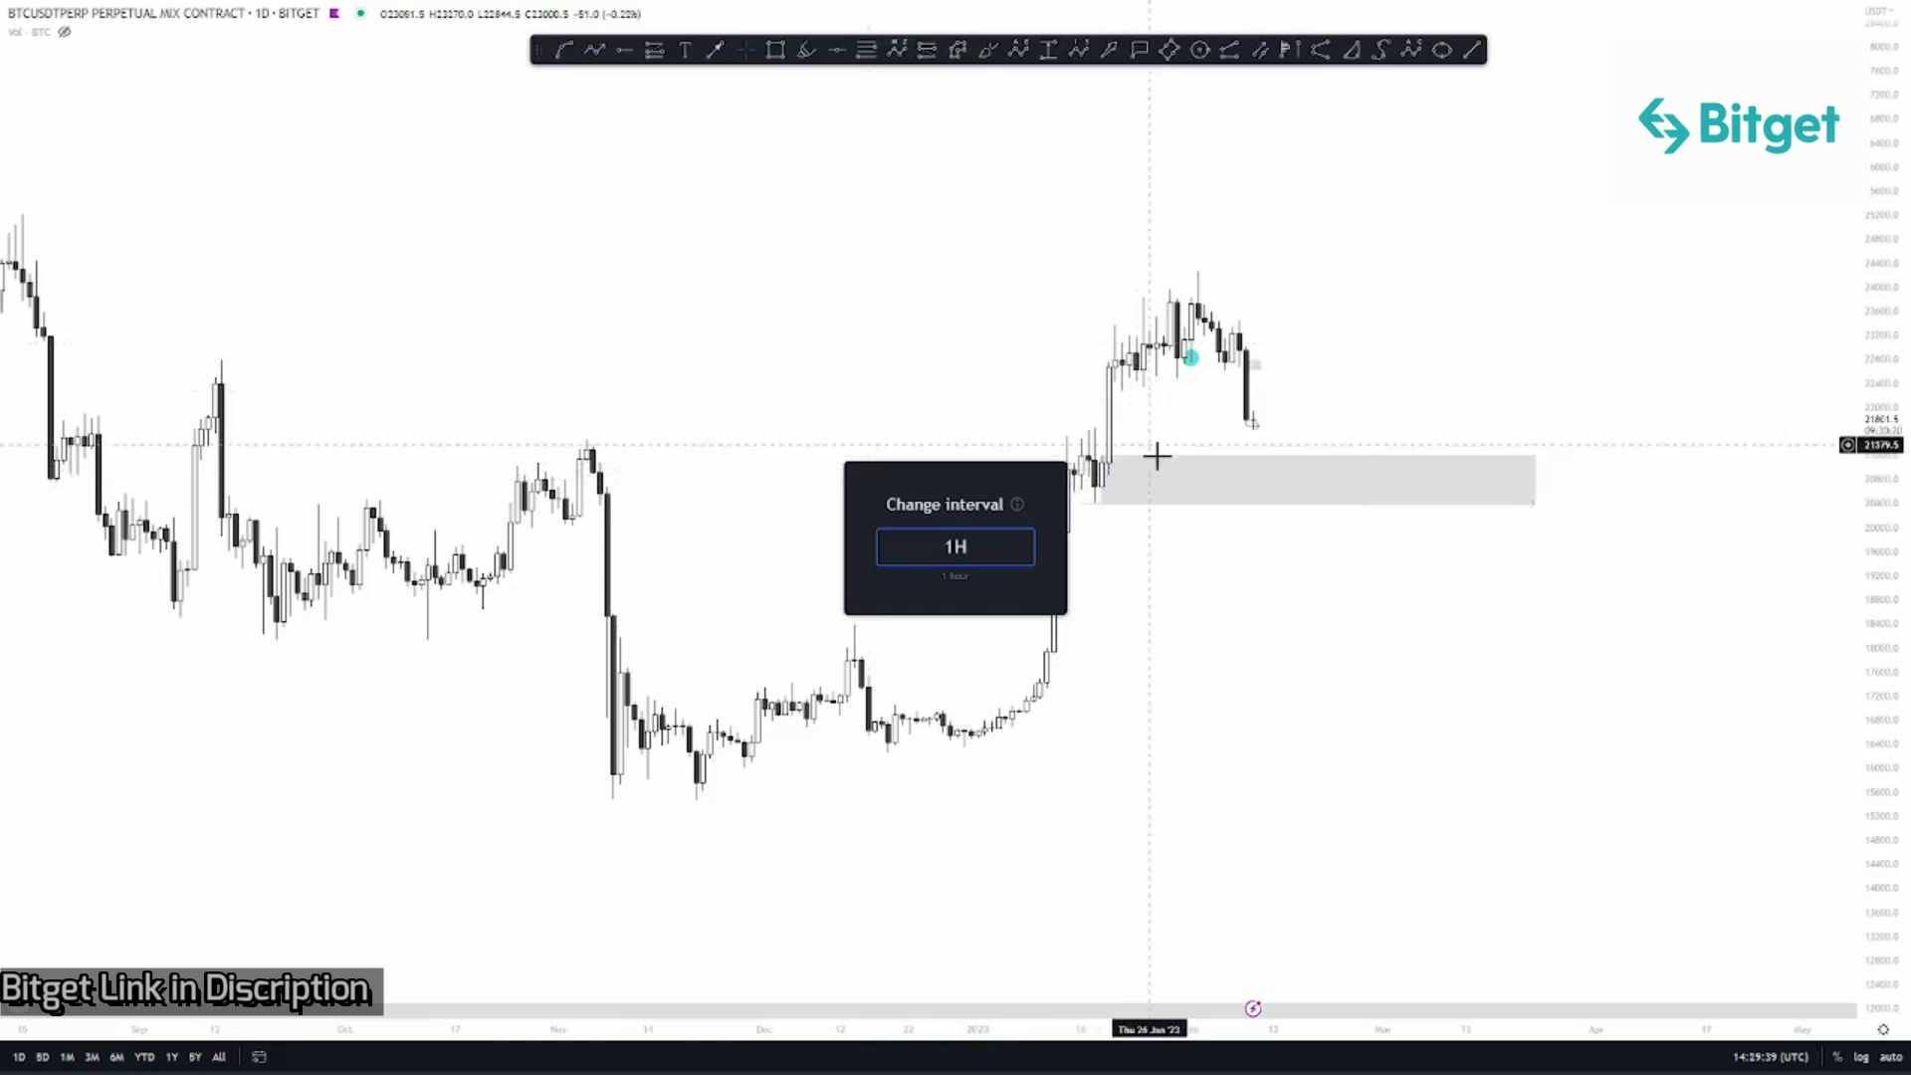
{"action": "key", "text": "Return"}
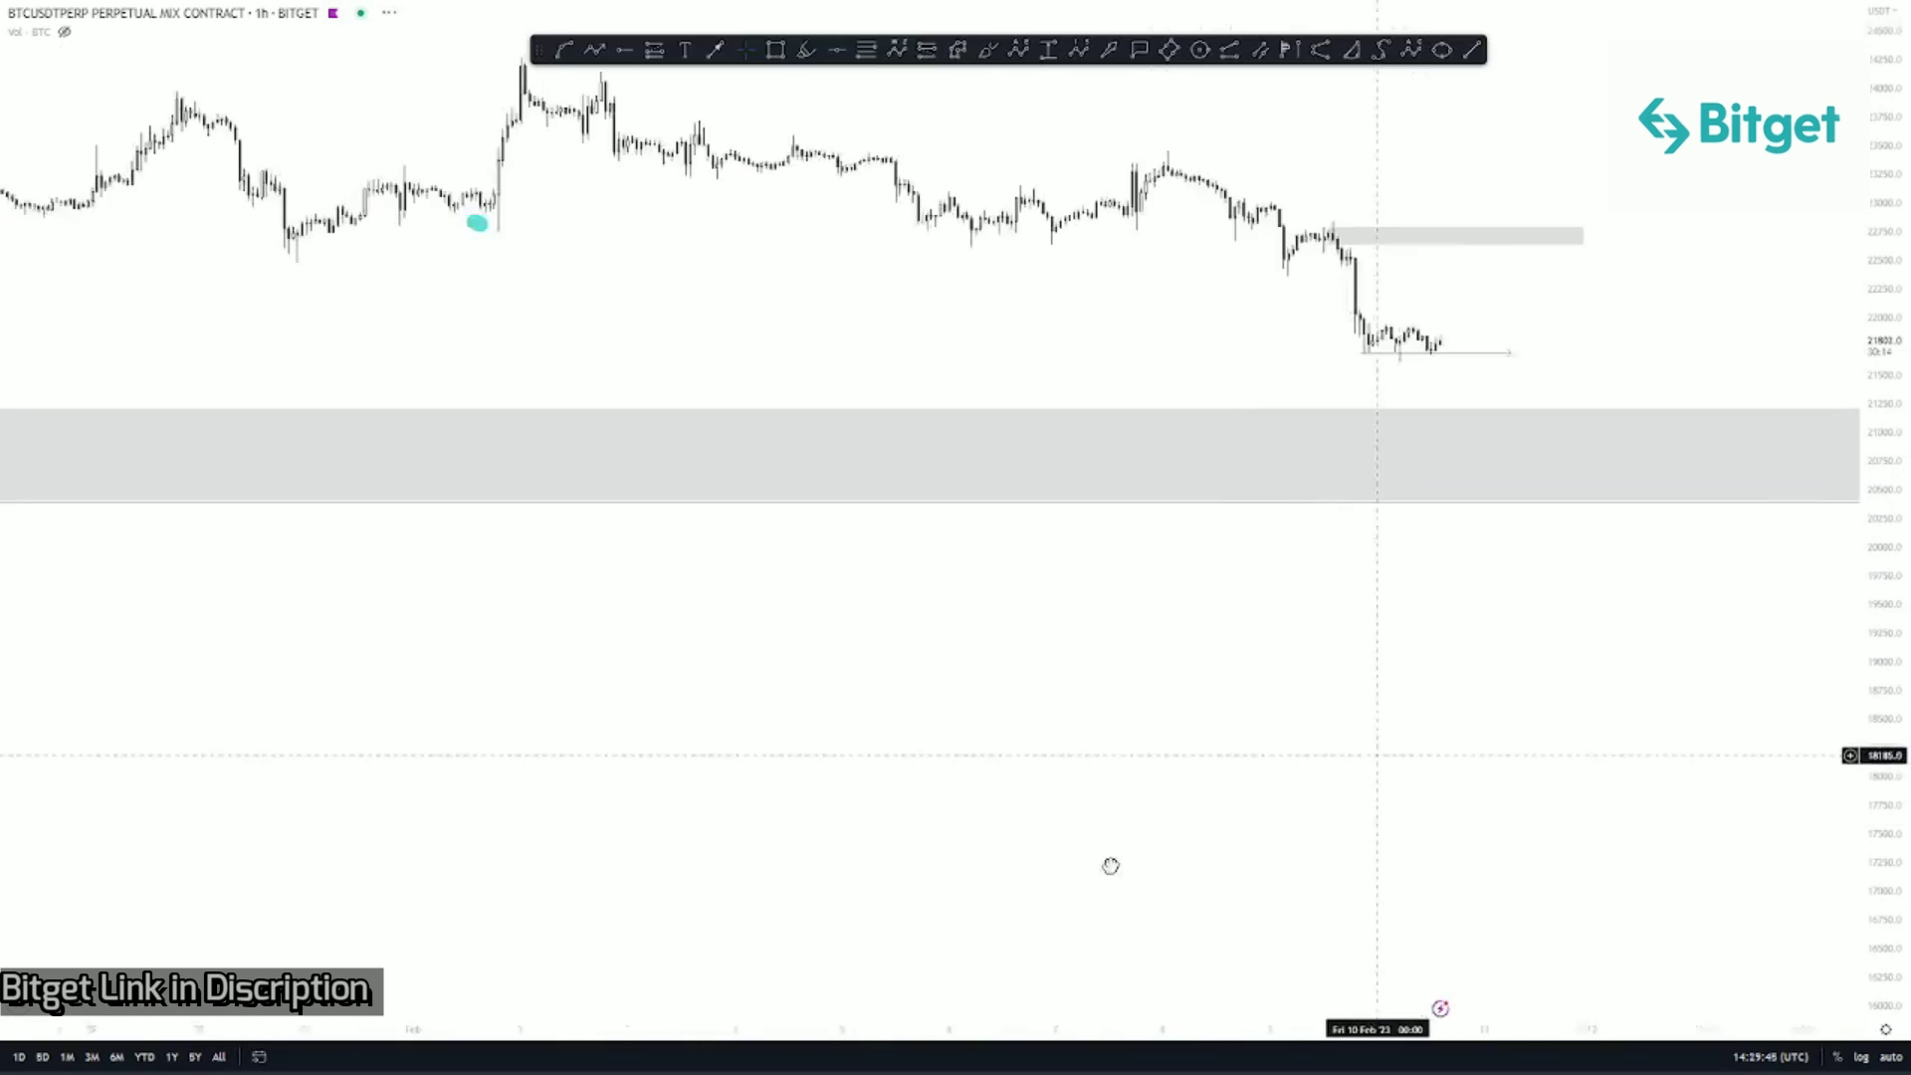
{"action": "scroll", "coordinate": [892, 601], "scroll_direction": "down", "scroll_amount": 5}
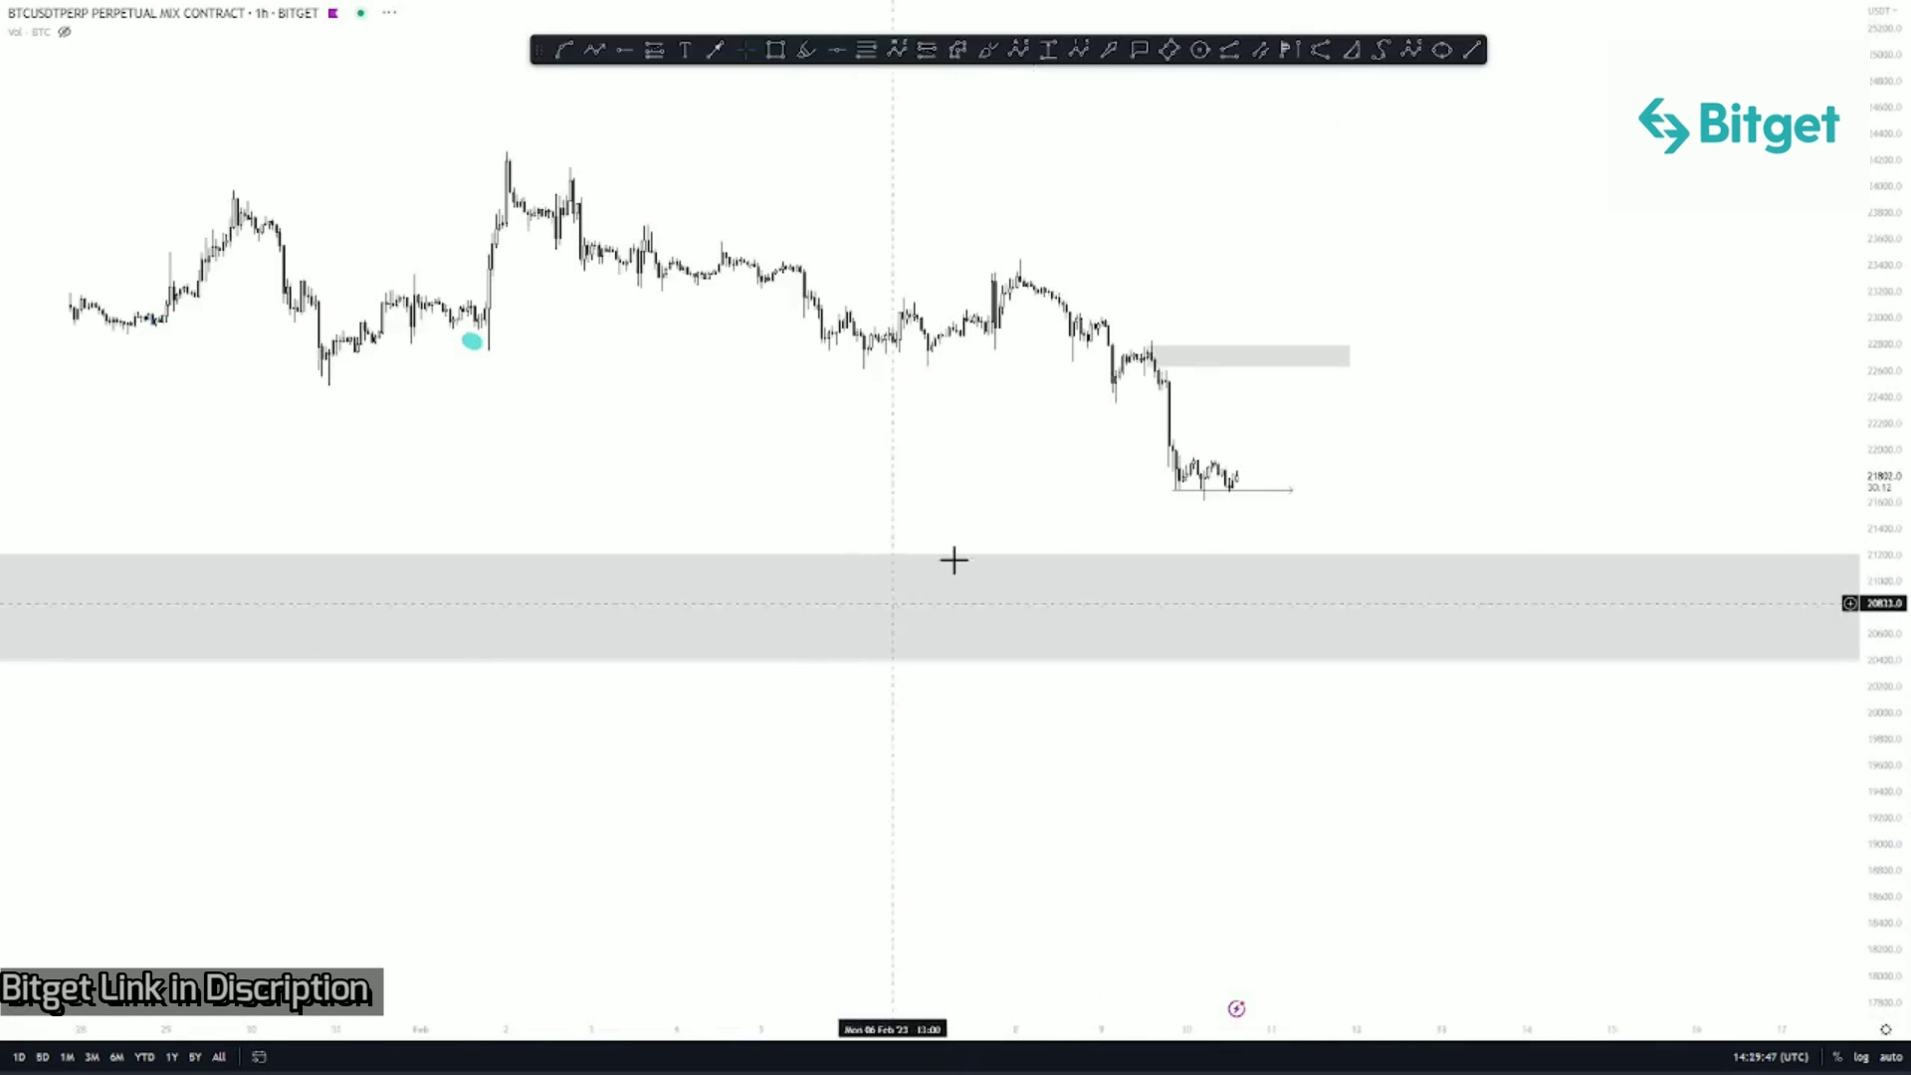
{"action": "scroll", "coordinate": [895, 675], "scroll_direction": "down", "scroll_amount": 3}
{"action": "left_click_drag", "start_coordinate": [970, 683], "coordinate": [726, 640]}
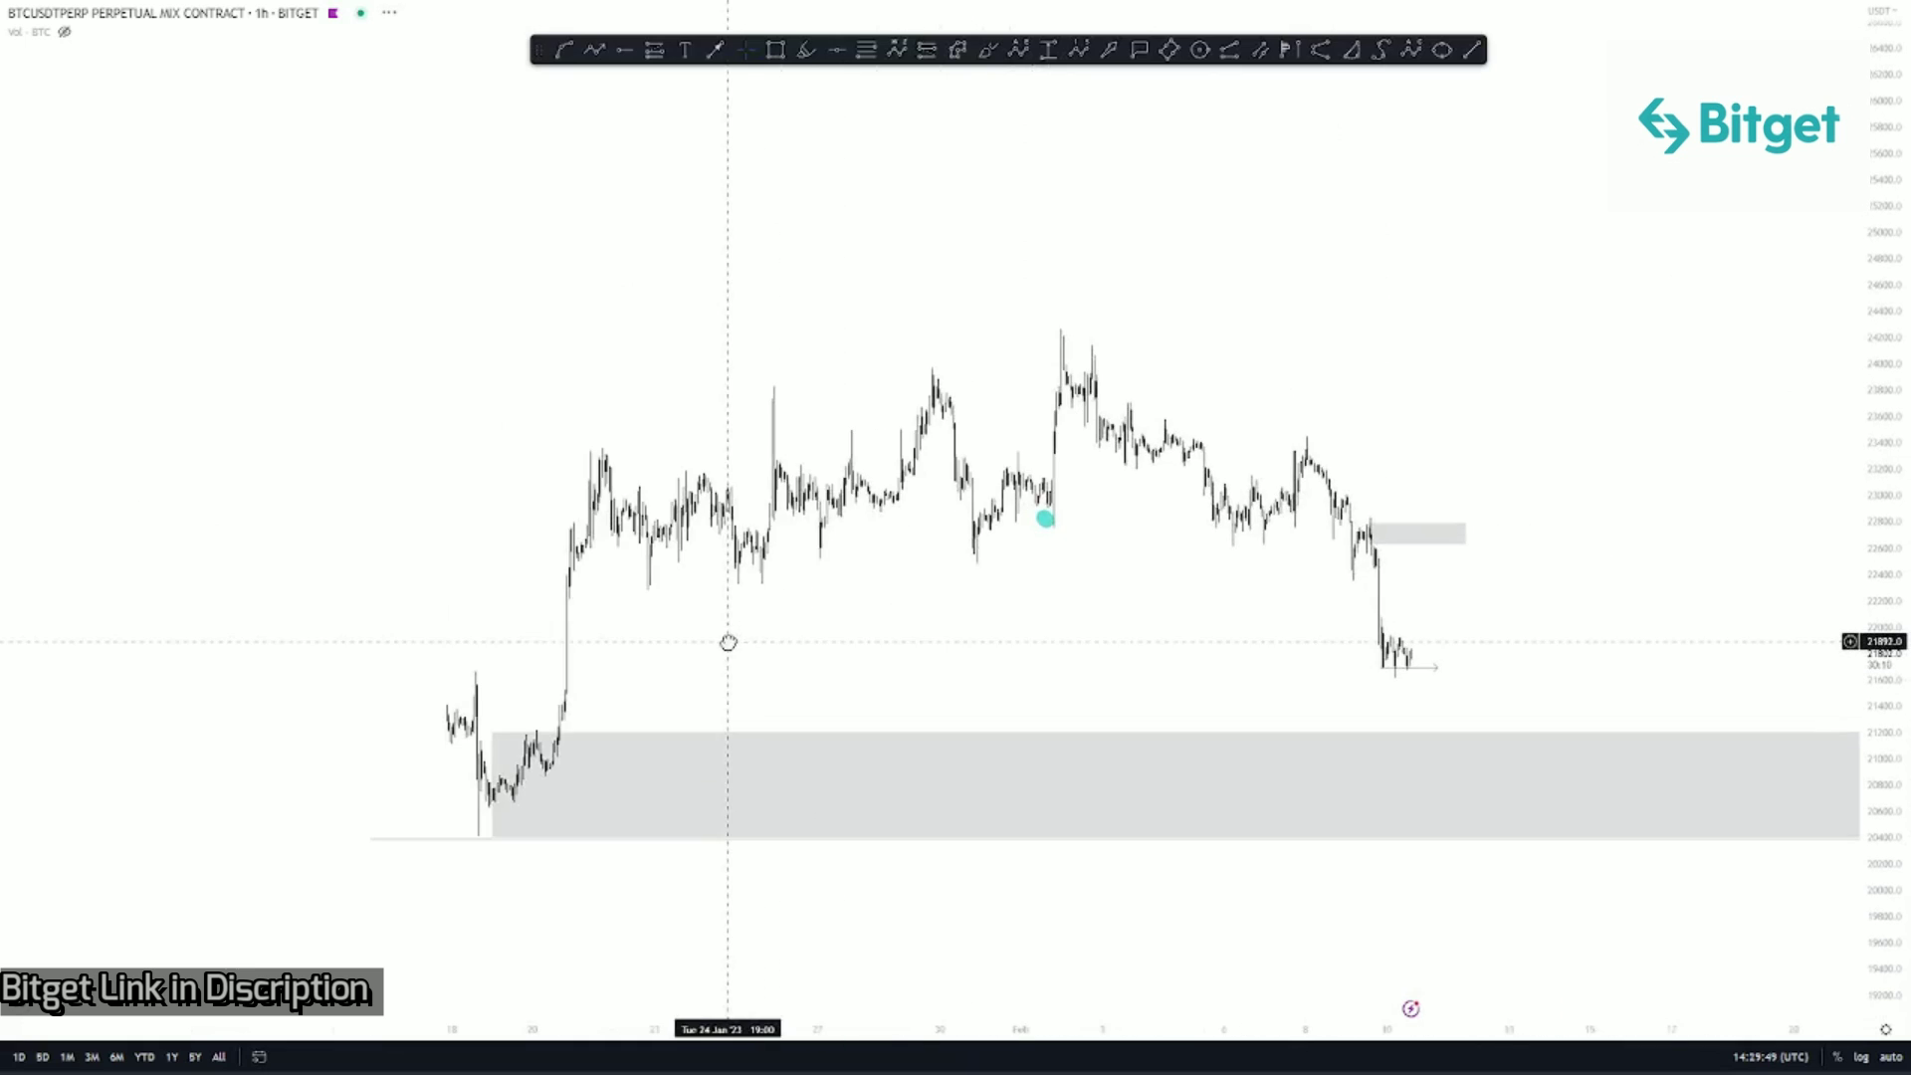
{"action": "left_click_drag", "start_coordinate": [938, 644], "coordinate": [793, 623]}
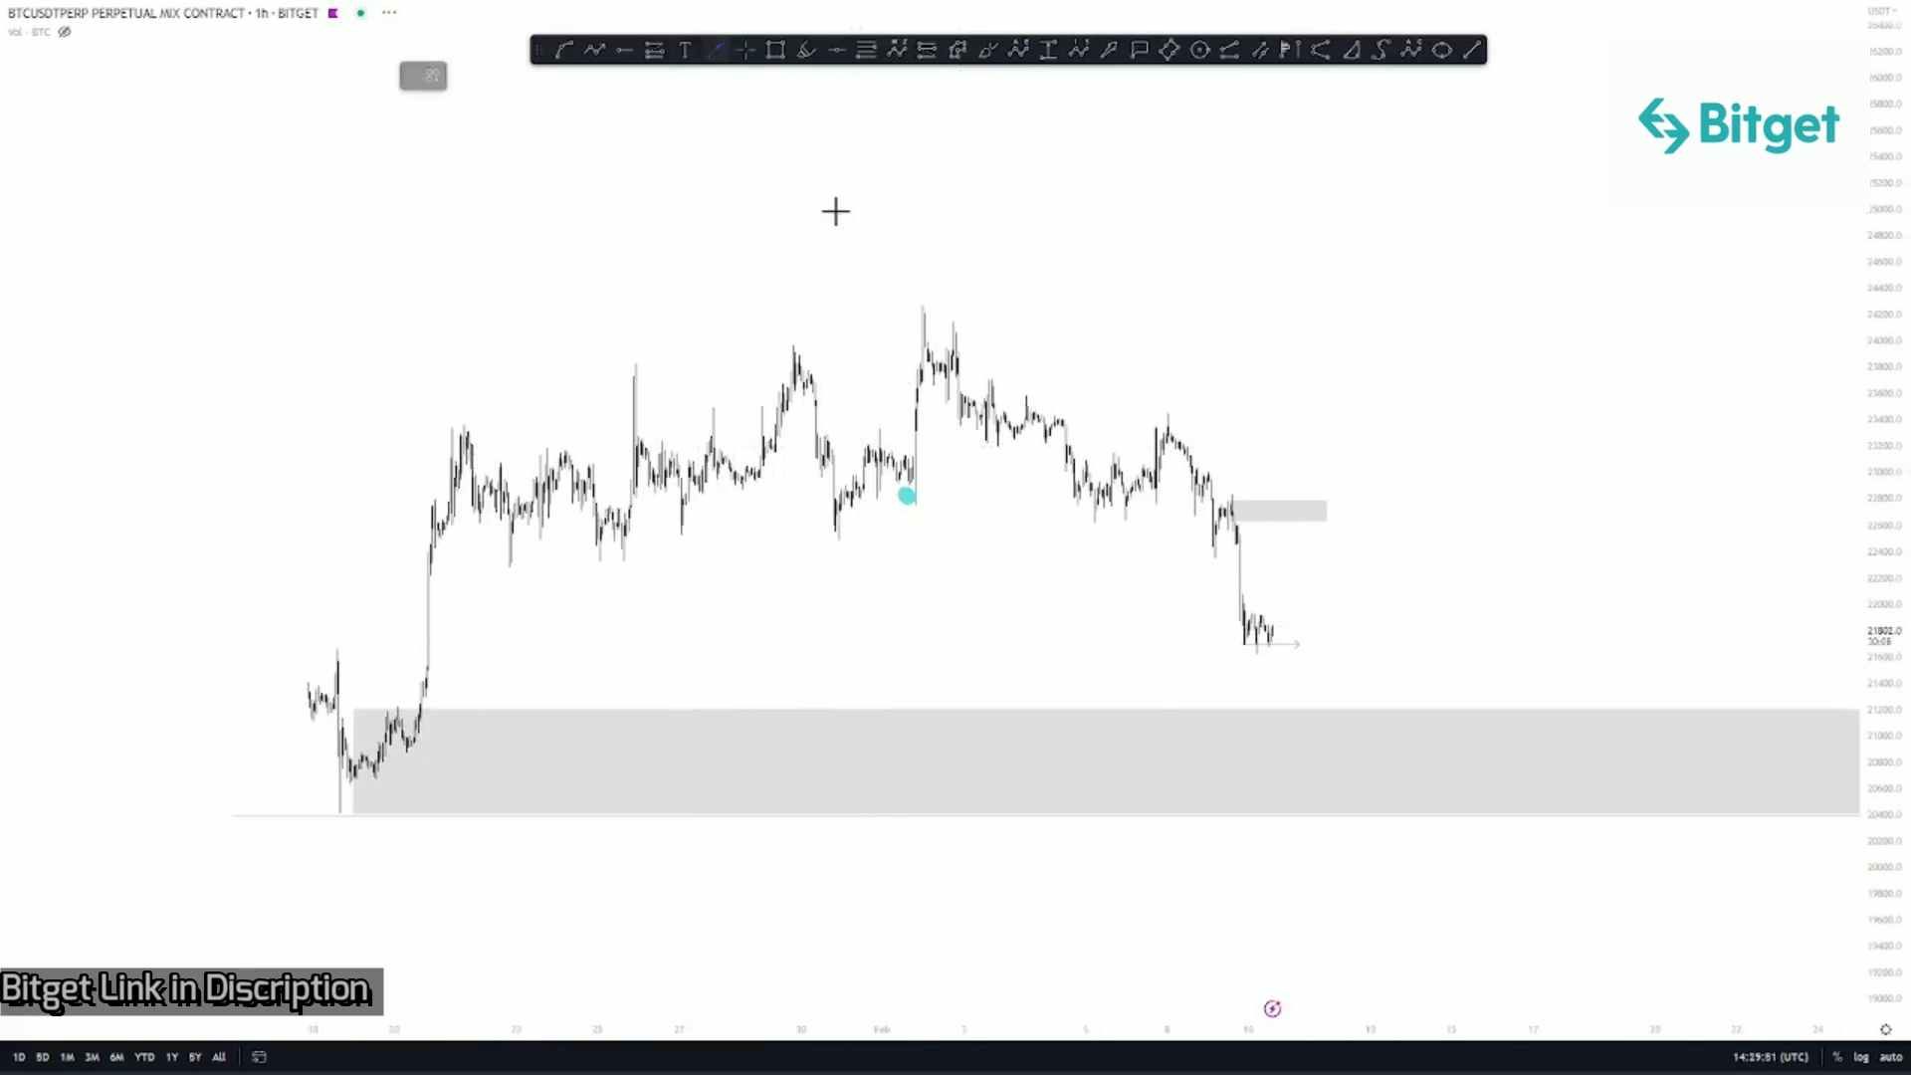
Step: Draw a short horizontal level line extending right from the teal dot
{"action": "left_click", "coordinate": [886, 504]}
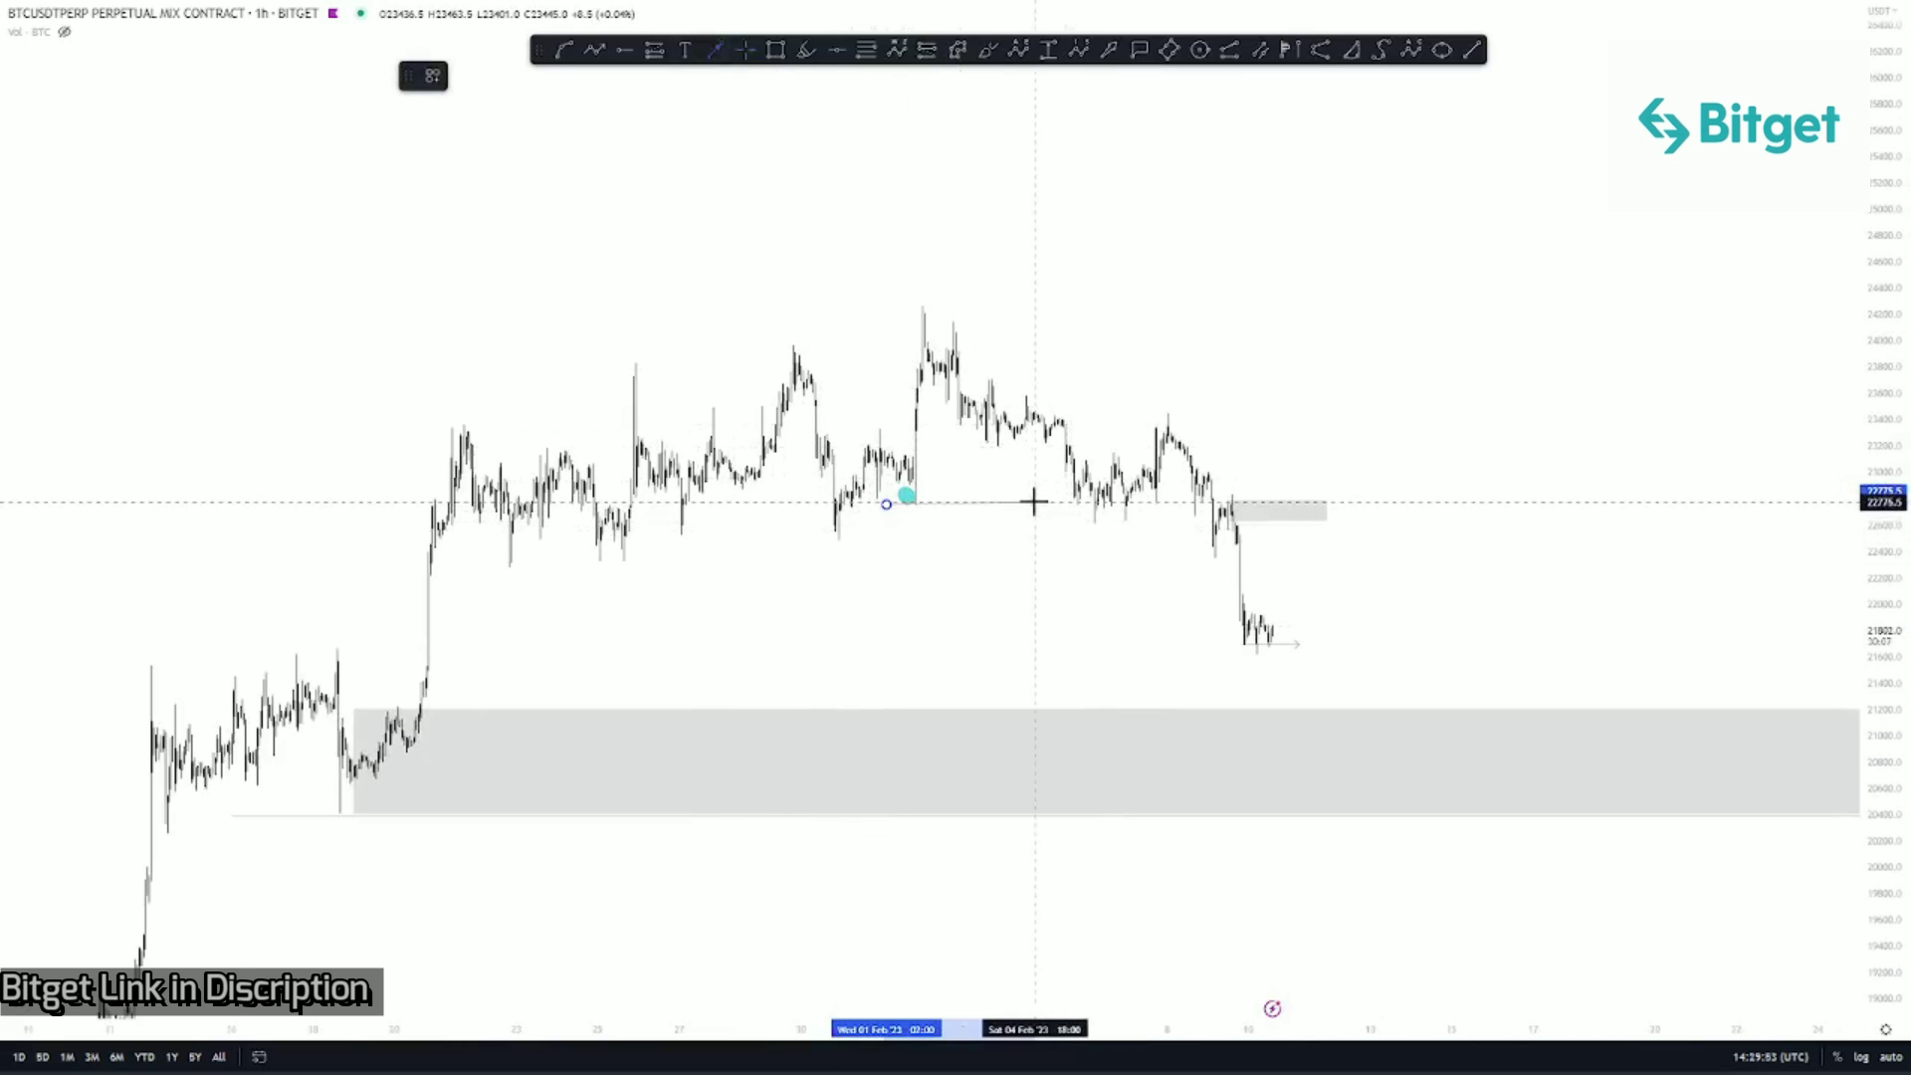
{"action": "left_click", "coordinate": [1041, 505]}
{"action": "left_click", "coordinate": [1318, 265]}
{"action": "key", "text": "Escape"}
Step: Pan and stretch the chart to enlarge the latest hourly candles
{"action": "left_click_drag", "start_coordinate": [1095, 235], "coordinate": [867, 176]}
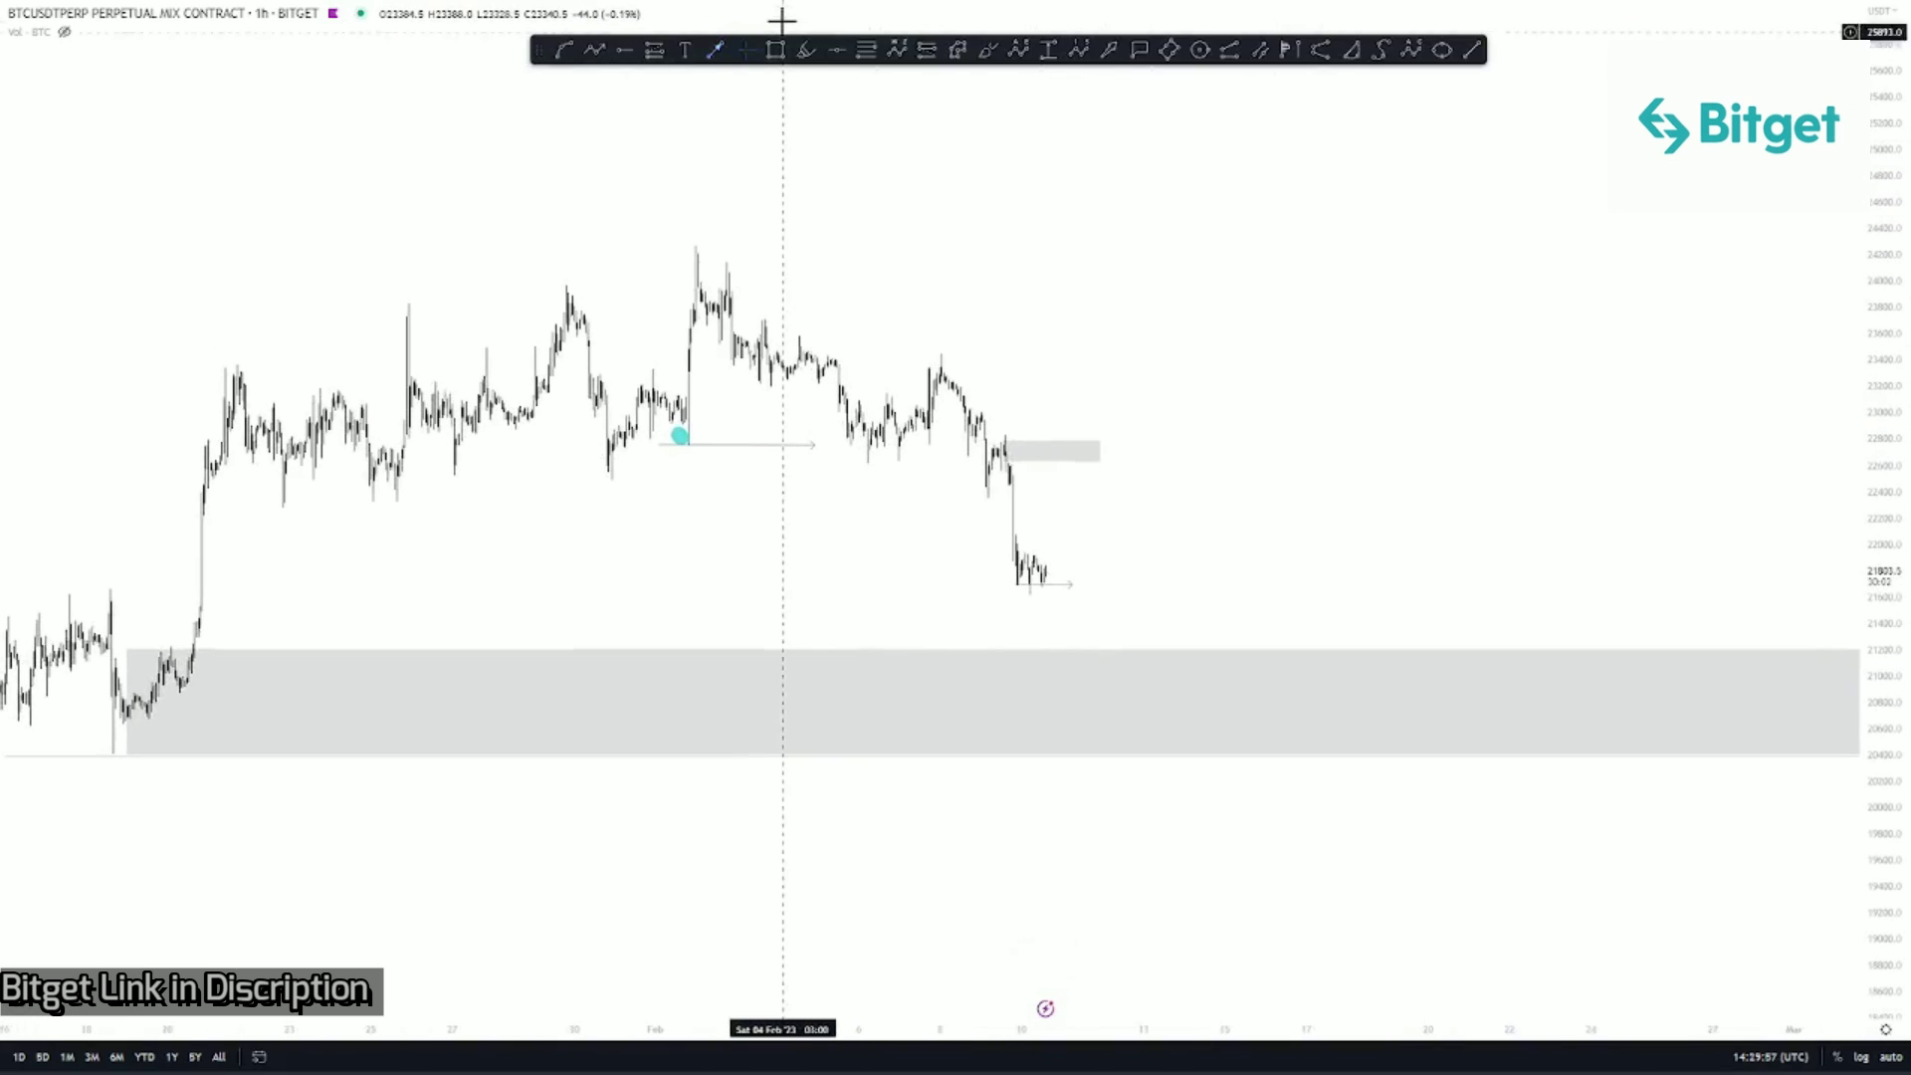
{"action": "left_click", "coordinate": [806, 50]}
{"action": "left_click_drag", "start_coordinate": [1883, 683], "coordinate": [1883, 642]}
{"action": "scroll", "coordinate": [1036, 508], "scroll_direction": "up", "scroll_amount": 4}
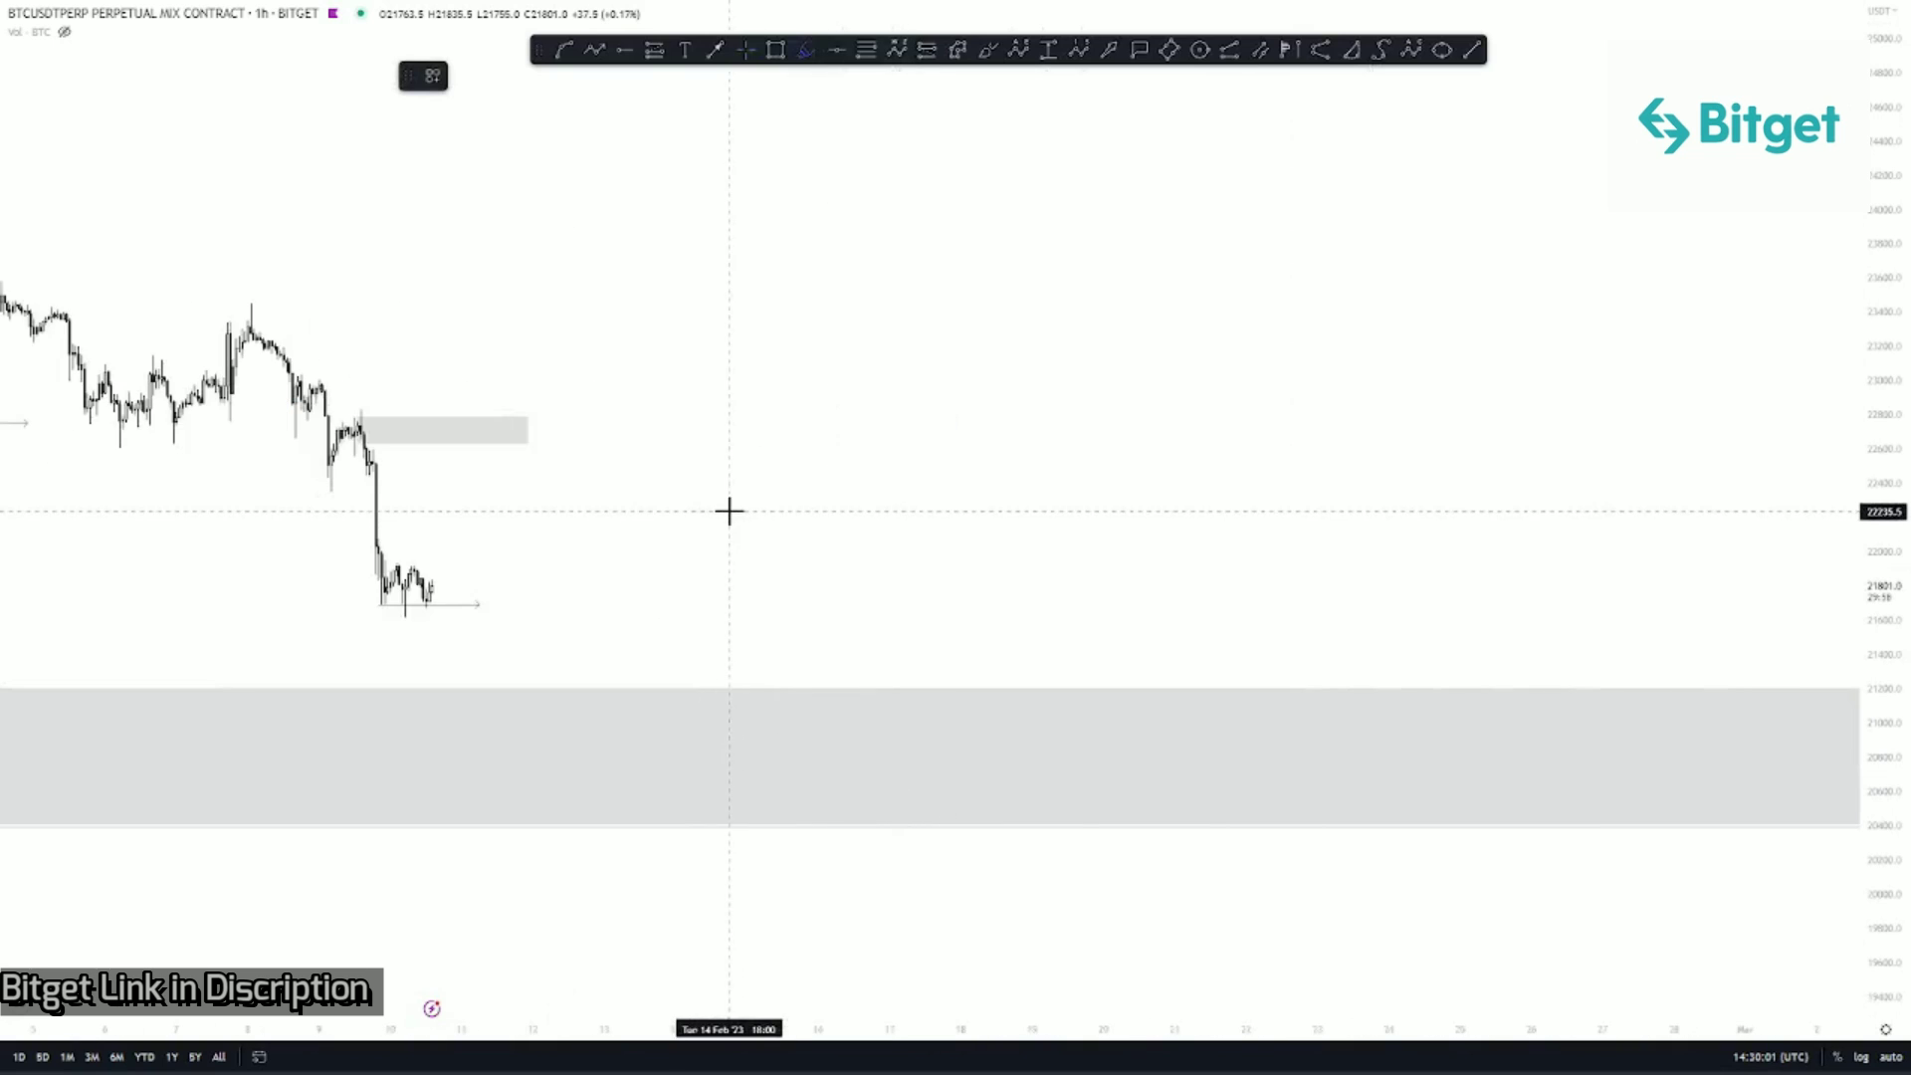
{"action": "key", "text": "Escape"}
{"action": "left_click_drag", "start_coordinate": [725, 319], "coordinate": [1549, 487]}
{"action": "scroll", "coordinate": [1853, 592], "scroll_direction": "up", "scroll_amount": 3}
{"action": "left_click_drag", "start_coordinate": [1854, 592], "coordinate": [1853, 557]}
{"action": "scroll", "coordinate": [1208, 456], "scroll_direction": "up", "scroll_amount": 3}
{"action": "scroll", "coordinate": [1293, 601], "scroll_direction": "left", "scroll_amount": 5}
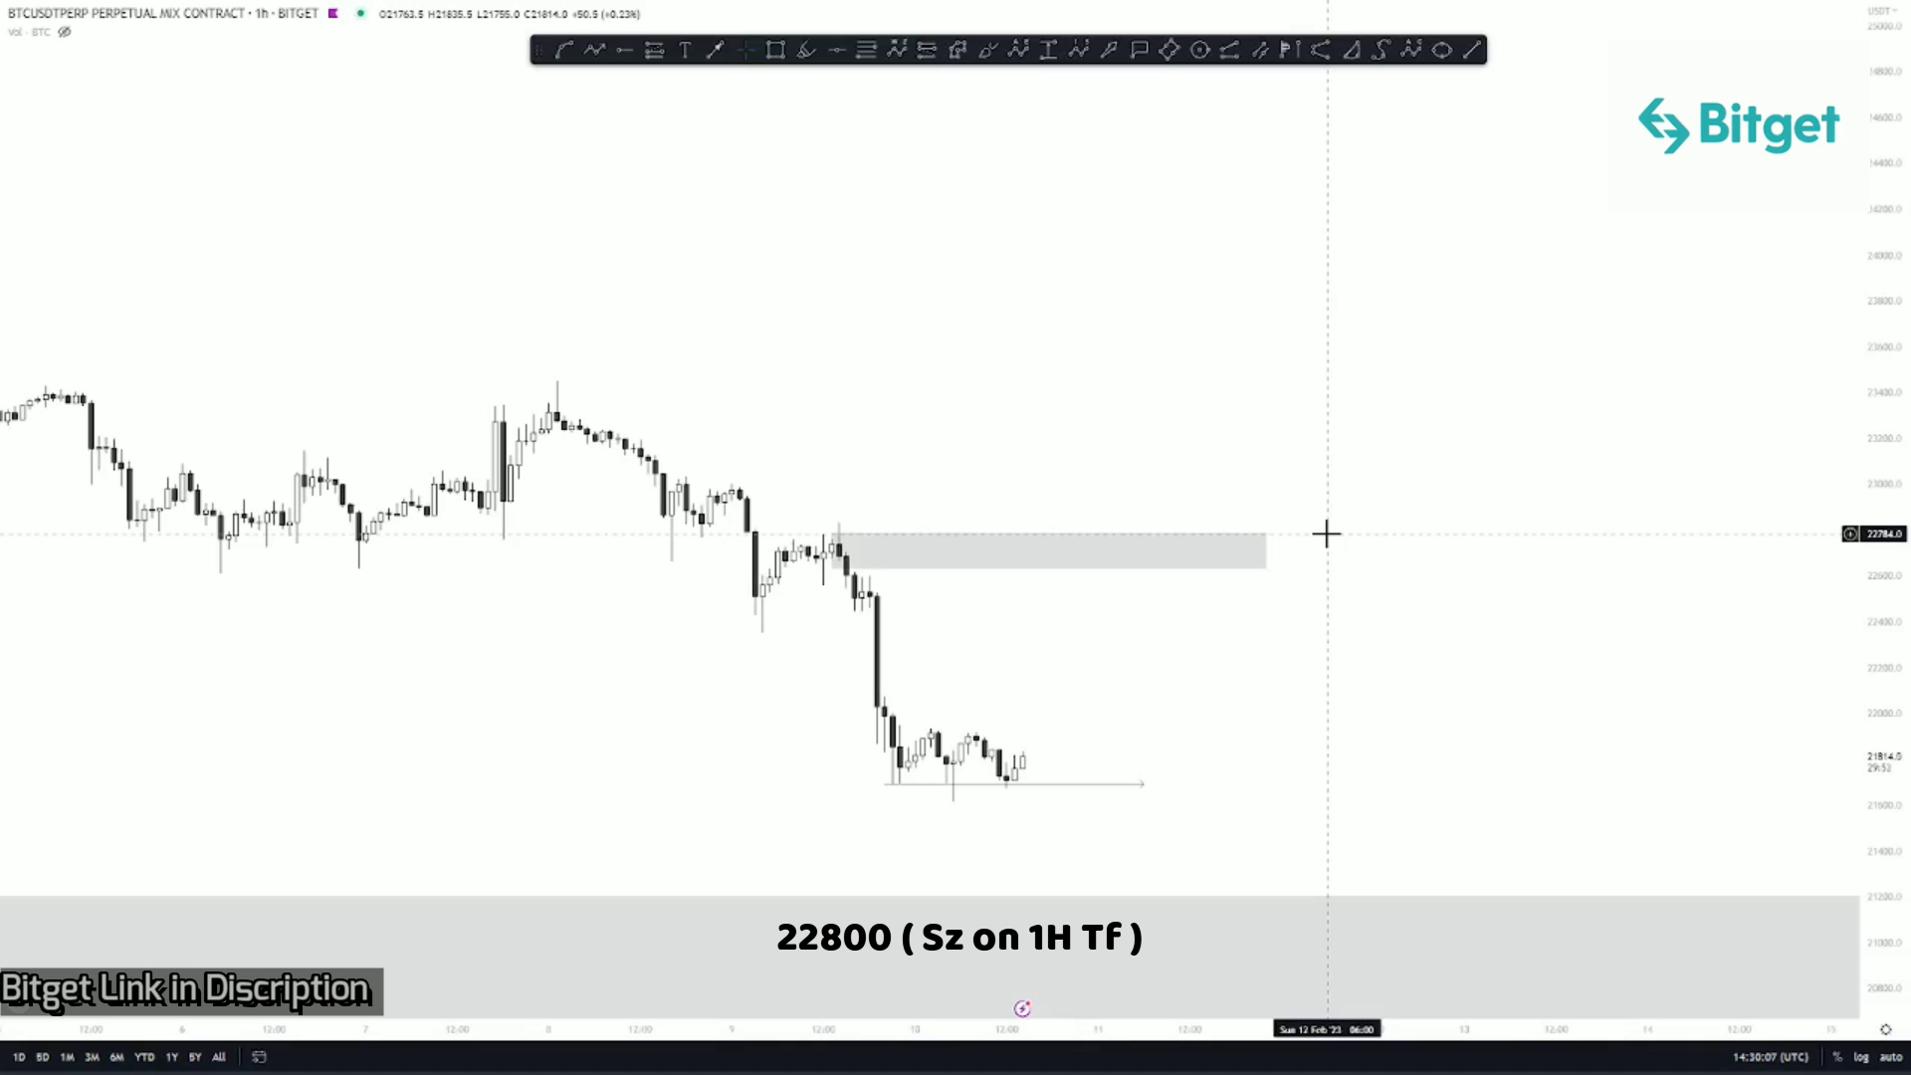
{"action": "left_click_drag", "start_coordinate": [962, 396], "coordinate": [883, 285]}
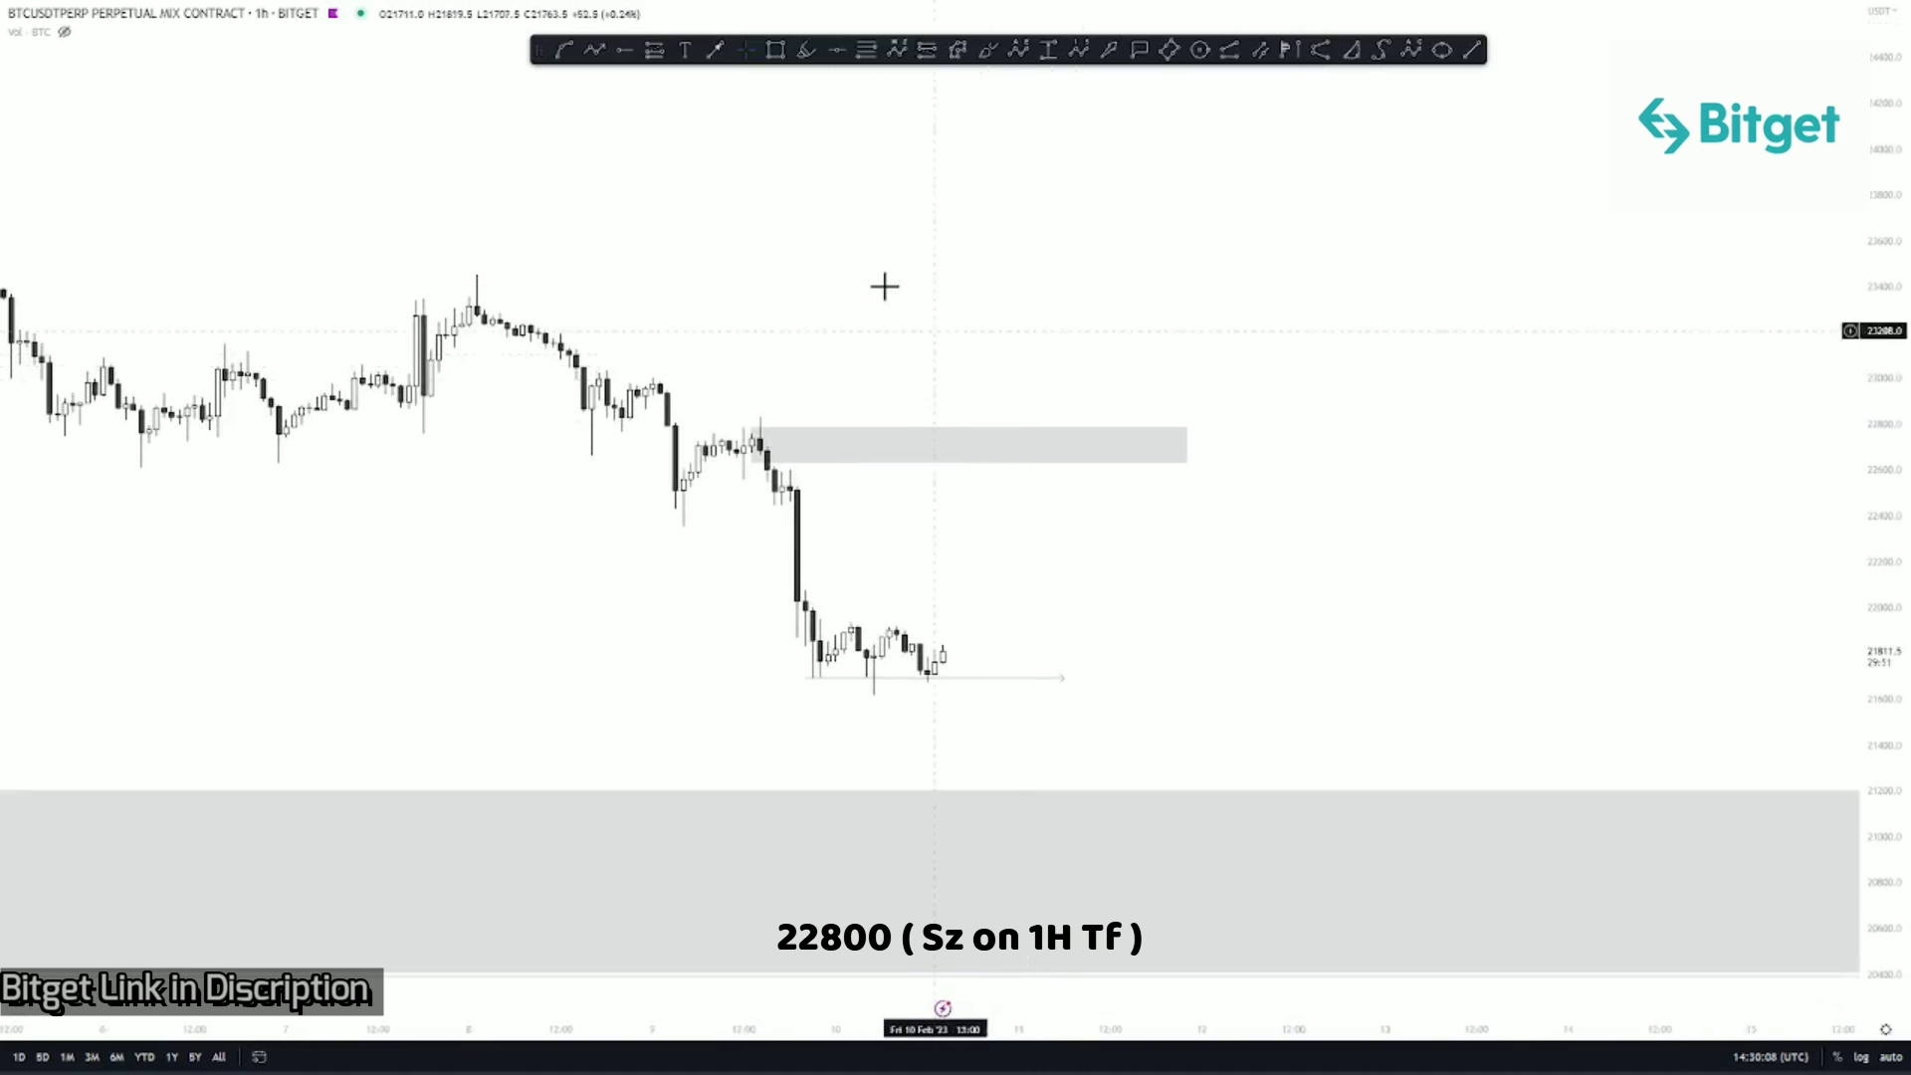
{"action": "left_click", "coordinate": [806, 50]}
{"action": "left_click", "coordinate": [918, 637]}
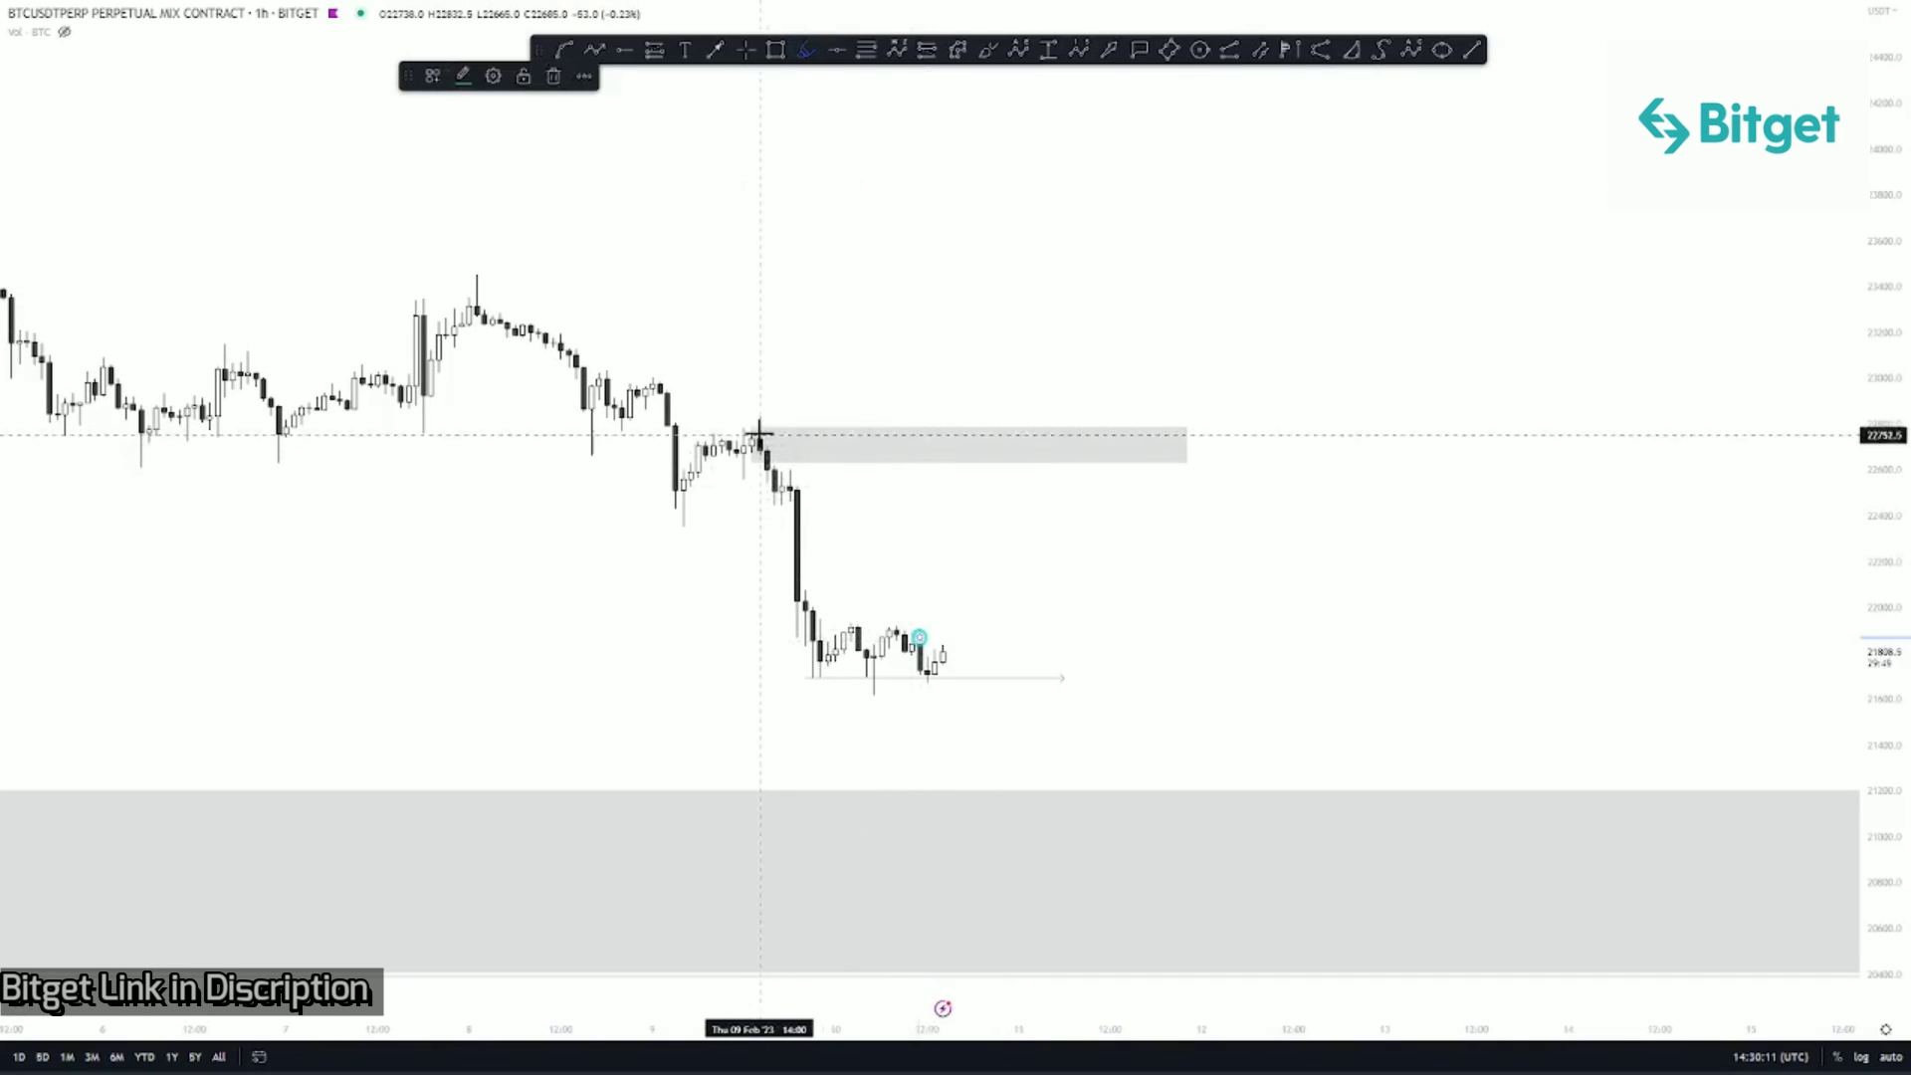
{"action": "left_click_drag", "start_coordinate": [745, 415], "coordinate": [851, 415]}
{"action": "mouse_move", "coordinate": [874, 597]}
{"action": "left_mouse_down"}
{"action": "mouse_move", "coordinate": [986, 547]}
{"action": "mouse_move", "coordinate": [997, 515]}
{"action": "left_mouse_up"}
{"action": "mouse_move", "coordinate": [914, 608]}
{"action": "left_mouse_down"}
{"action": "mouse_move", "coordinate": [985, 541]}
{"action": "mouse_move", "coordinate": [1057, 831]}
{"action": "left_mouse_up"}
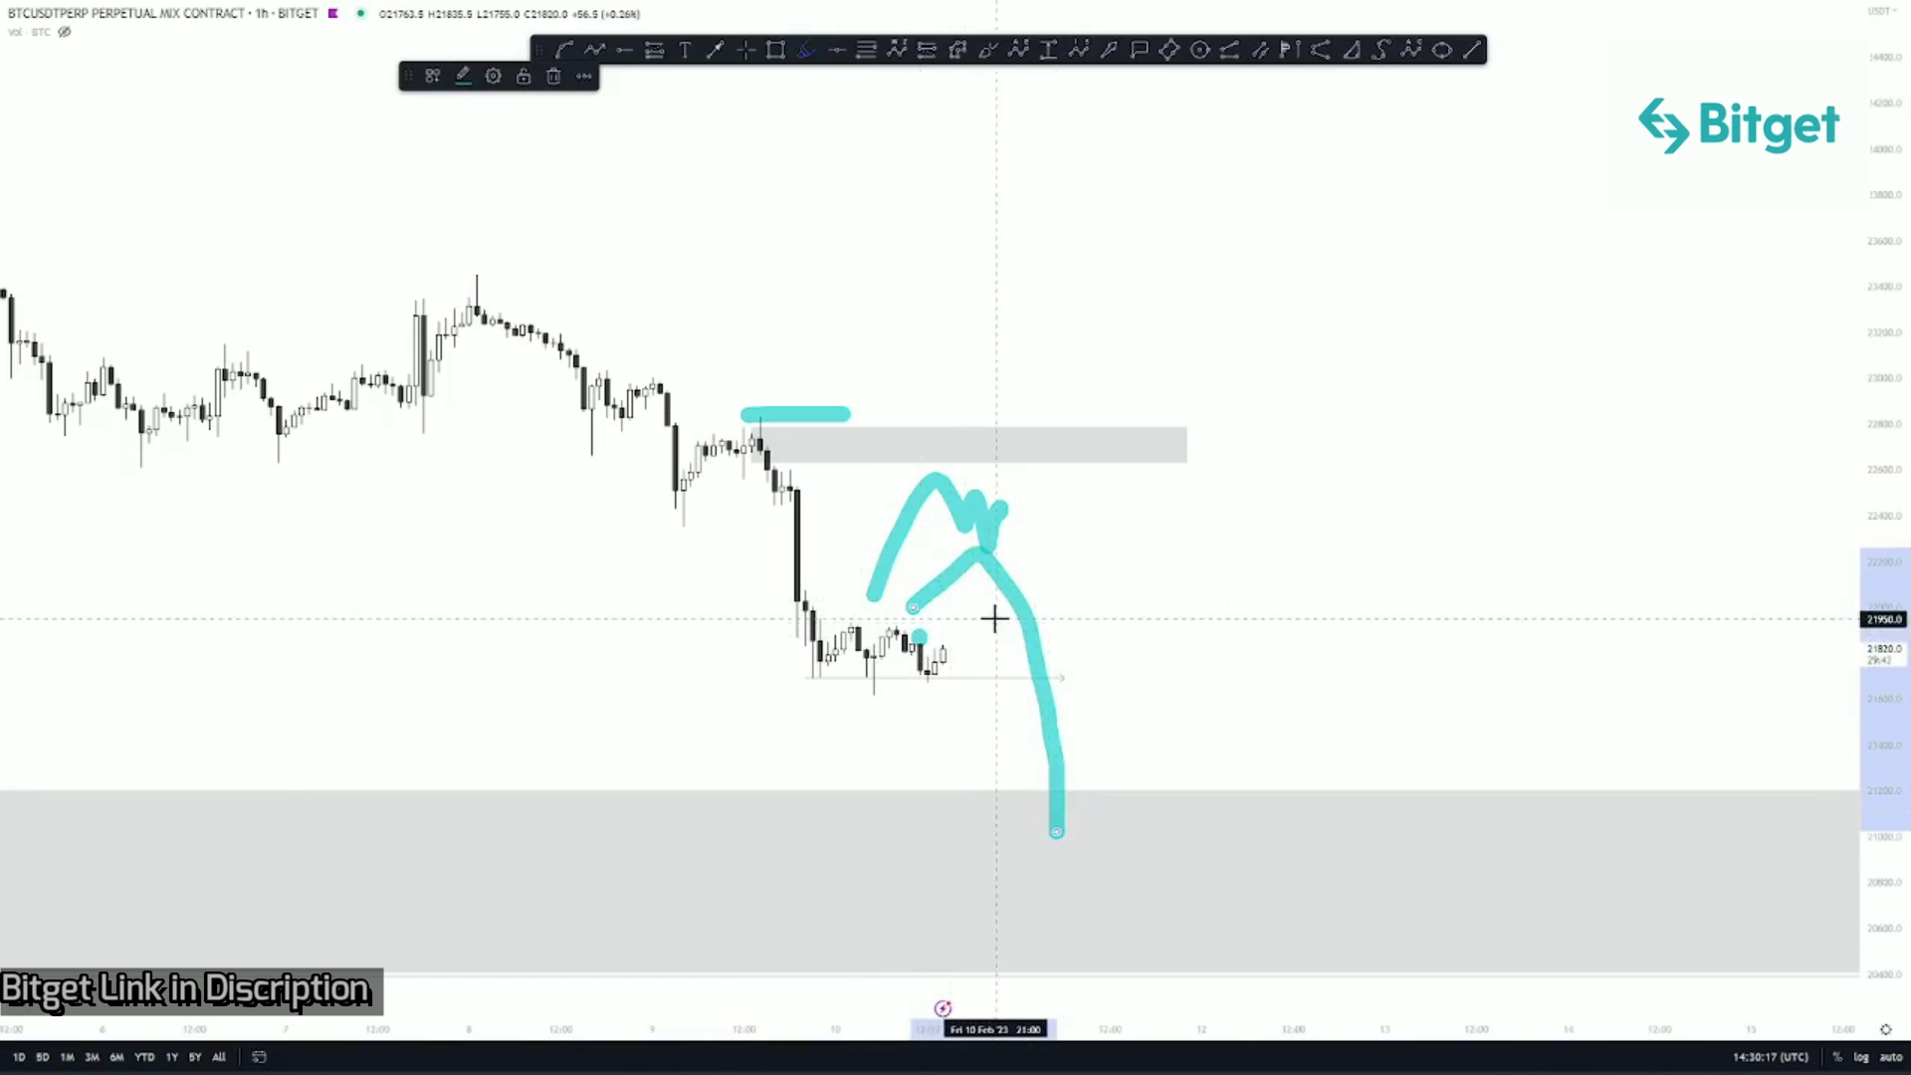
{"action": "mouse_move", "coordinate": [738, 414]}
{"action": "left_mouse_down"}
{"action": "mouse_move", "coordinate": [810, 637]}
{"action": "mouse_move", "coordinate": [851, 684]}
{"action": "left_mouse_up"}
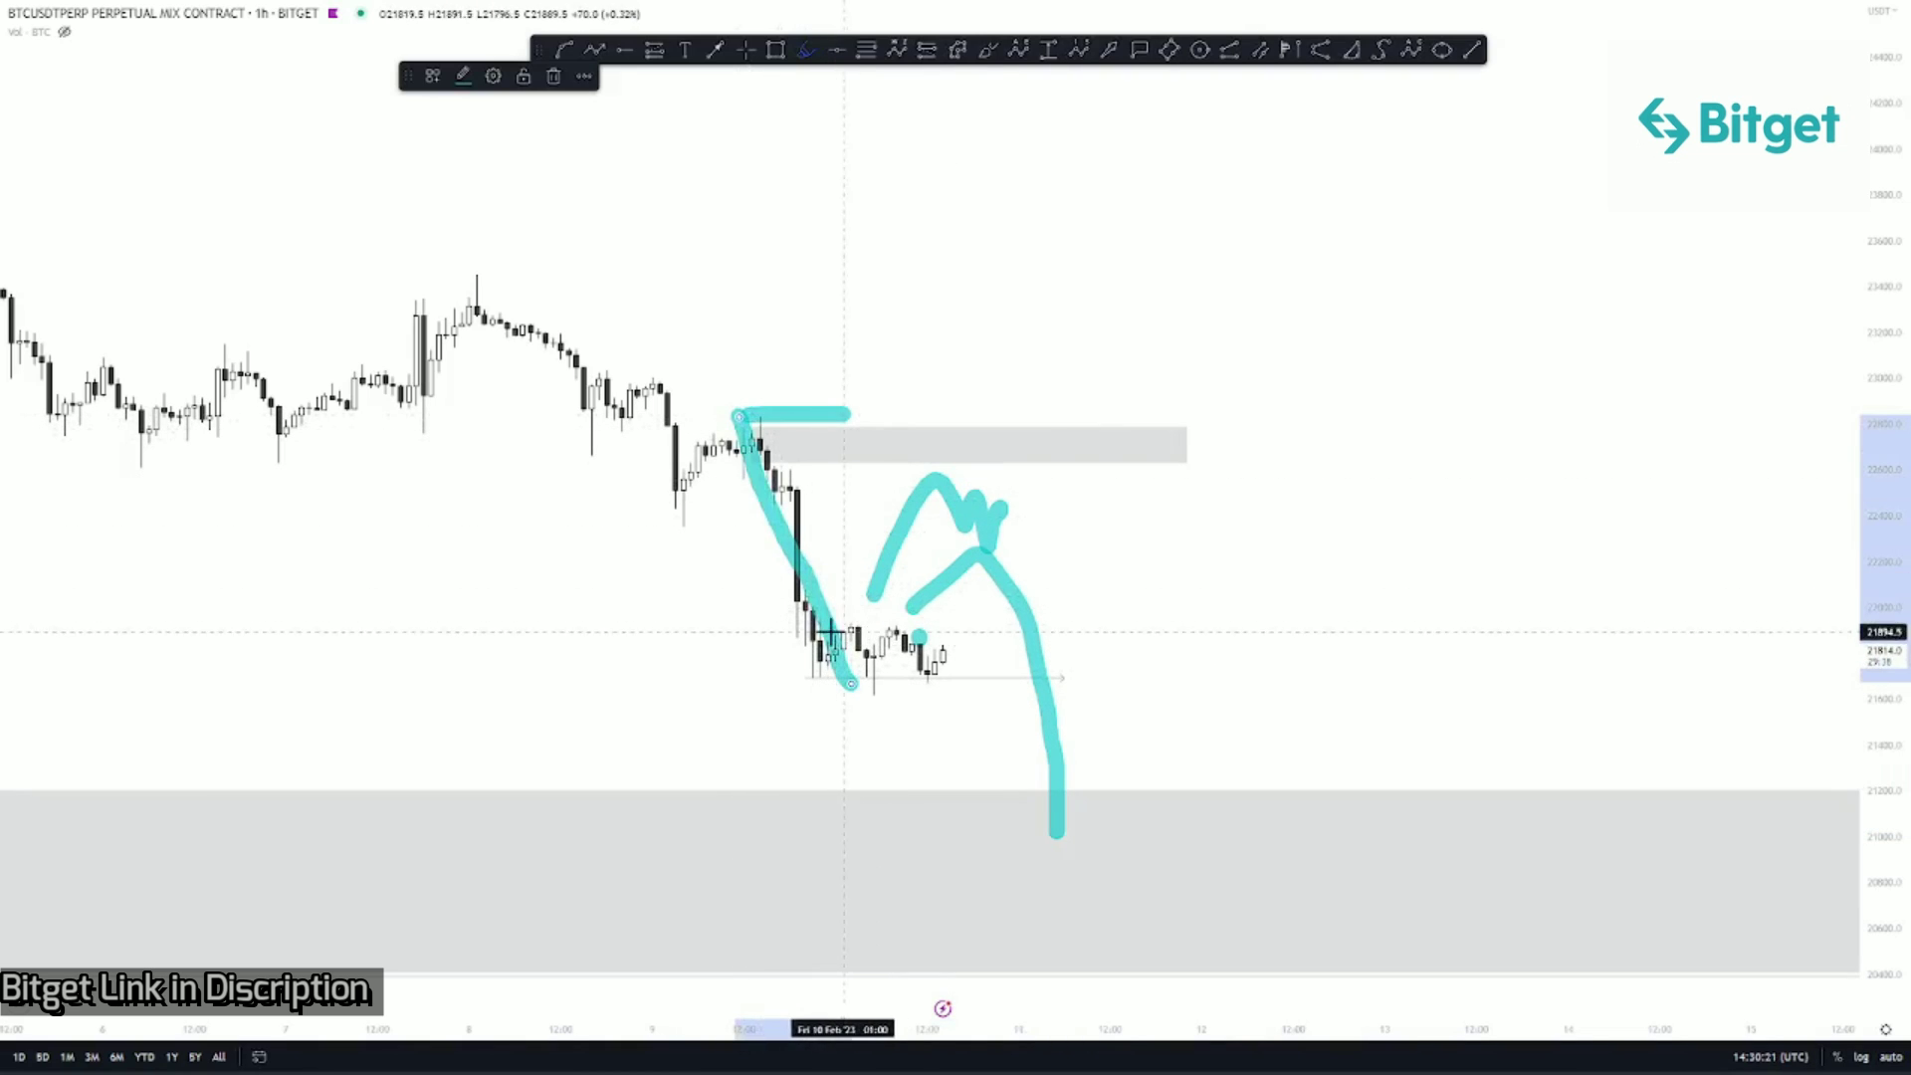
{"action": "key", "text": "ctrl+z"}
{"action": "key", "text": "ctrl+z"}
{"action": "key", "text": "ctrl+z"}
{"action": "key", "text": "ctrl+z"}
{"action": "mouse_move", "coordinate": [911, 674]}
{"action": "left_mouse_down"}
{"action": "mouse_move", "coordinate": [901, 632]}
{"action": "mouse_move", "coordinate": [986, 567]}
{"action": "mouse_move", "coordinate": [995, 486]}
{"action": "left_mouse_up"}
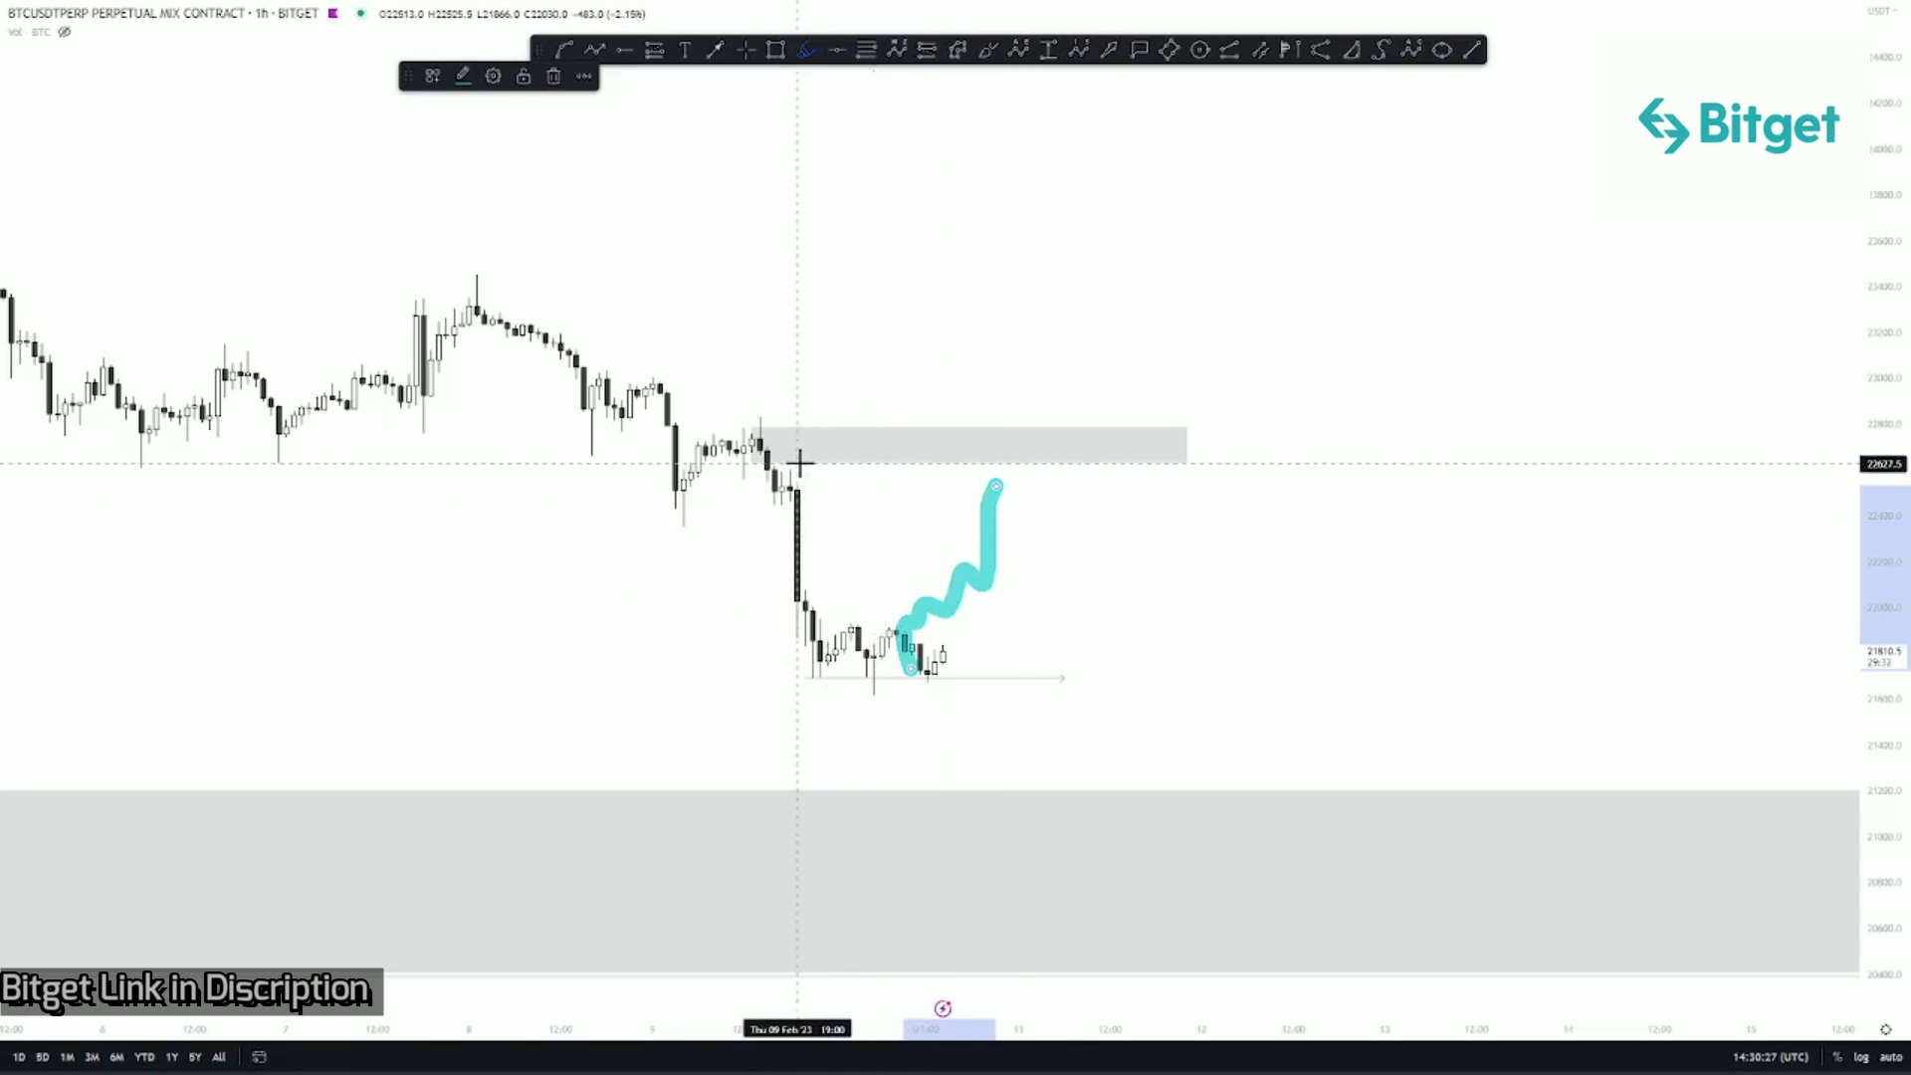
{"action": "left_click_drag", "start_coordinate": [799, 462], "coordinate": [1031, 463]}
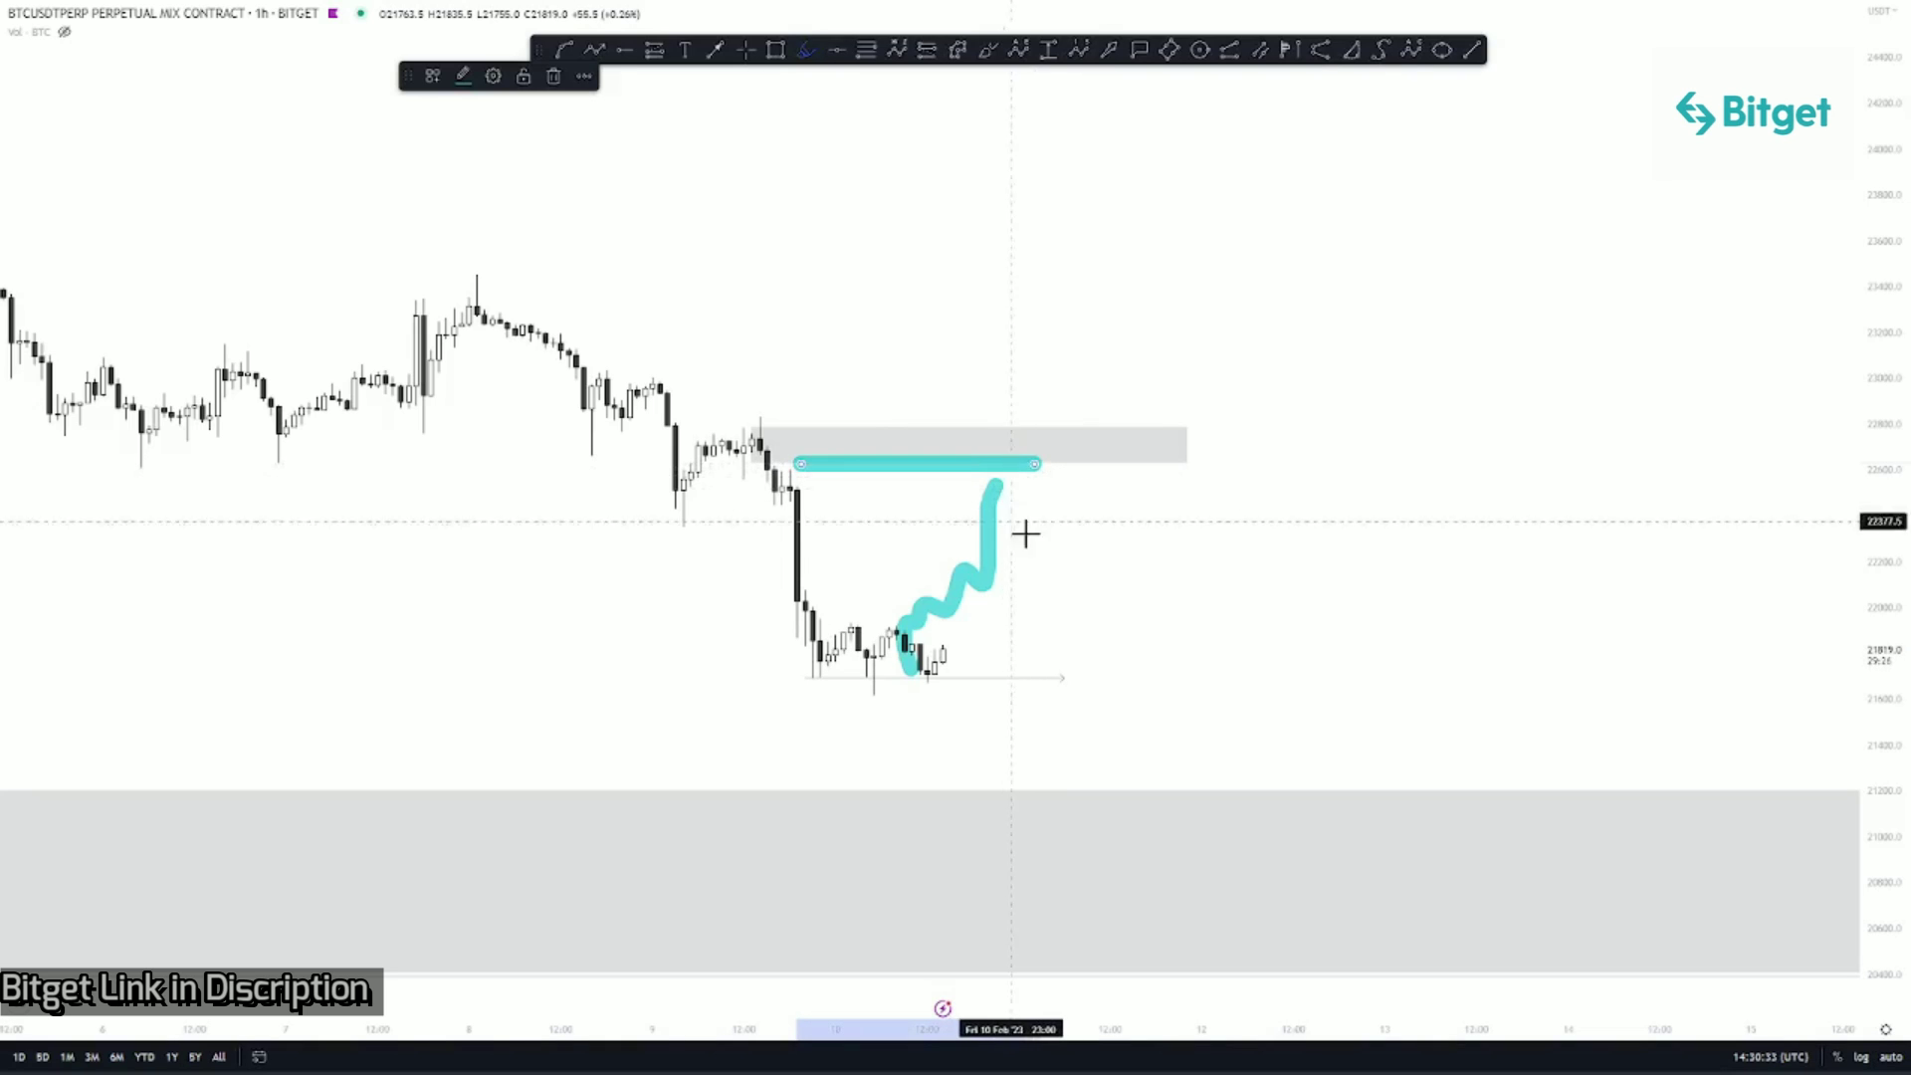
{"action": "key", "text": "ctrl+z"}
{"action": "key", "text": "ctrl+z"}
{"action": "key", "text": "ctrl+z"}
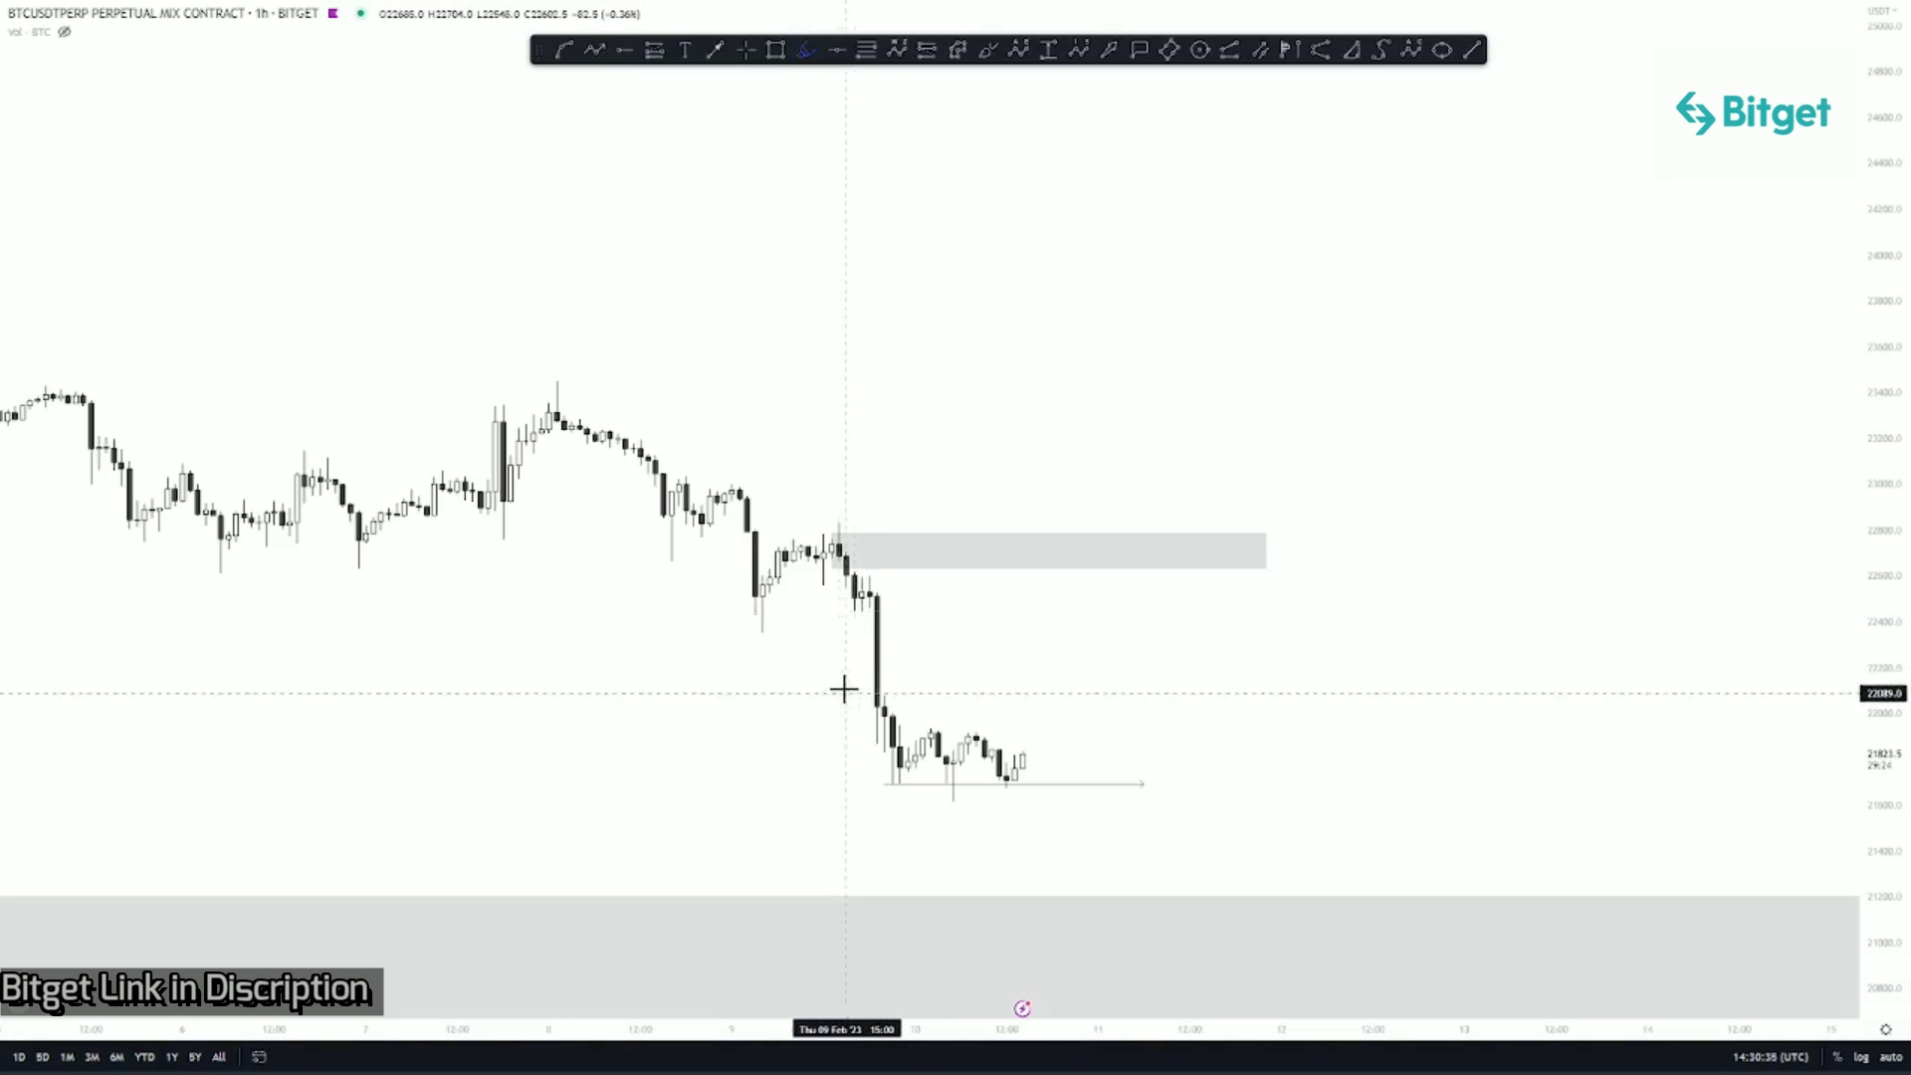
Step: Highlight the recent lows and upper grey zone in cyan, with a first drop sketched into the demand zone
{"action": "left_click_drag", "start_coordinate": [873, 787], "coordinate": [1079, 787]}
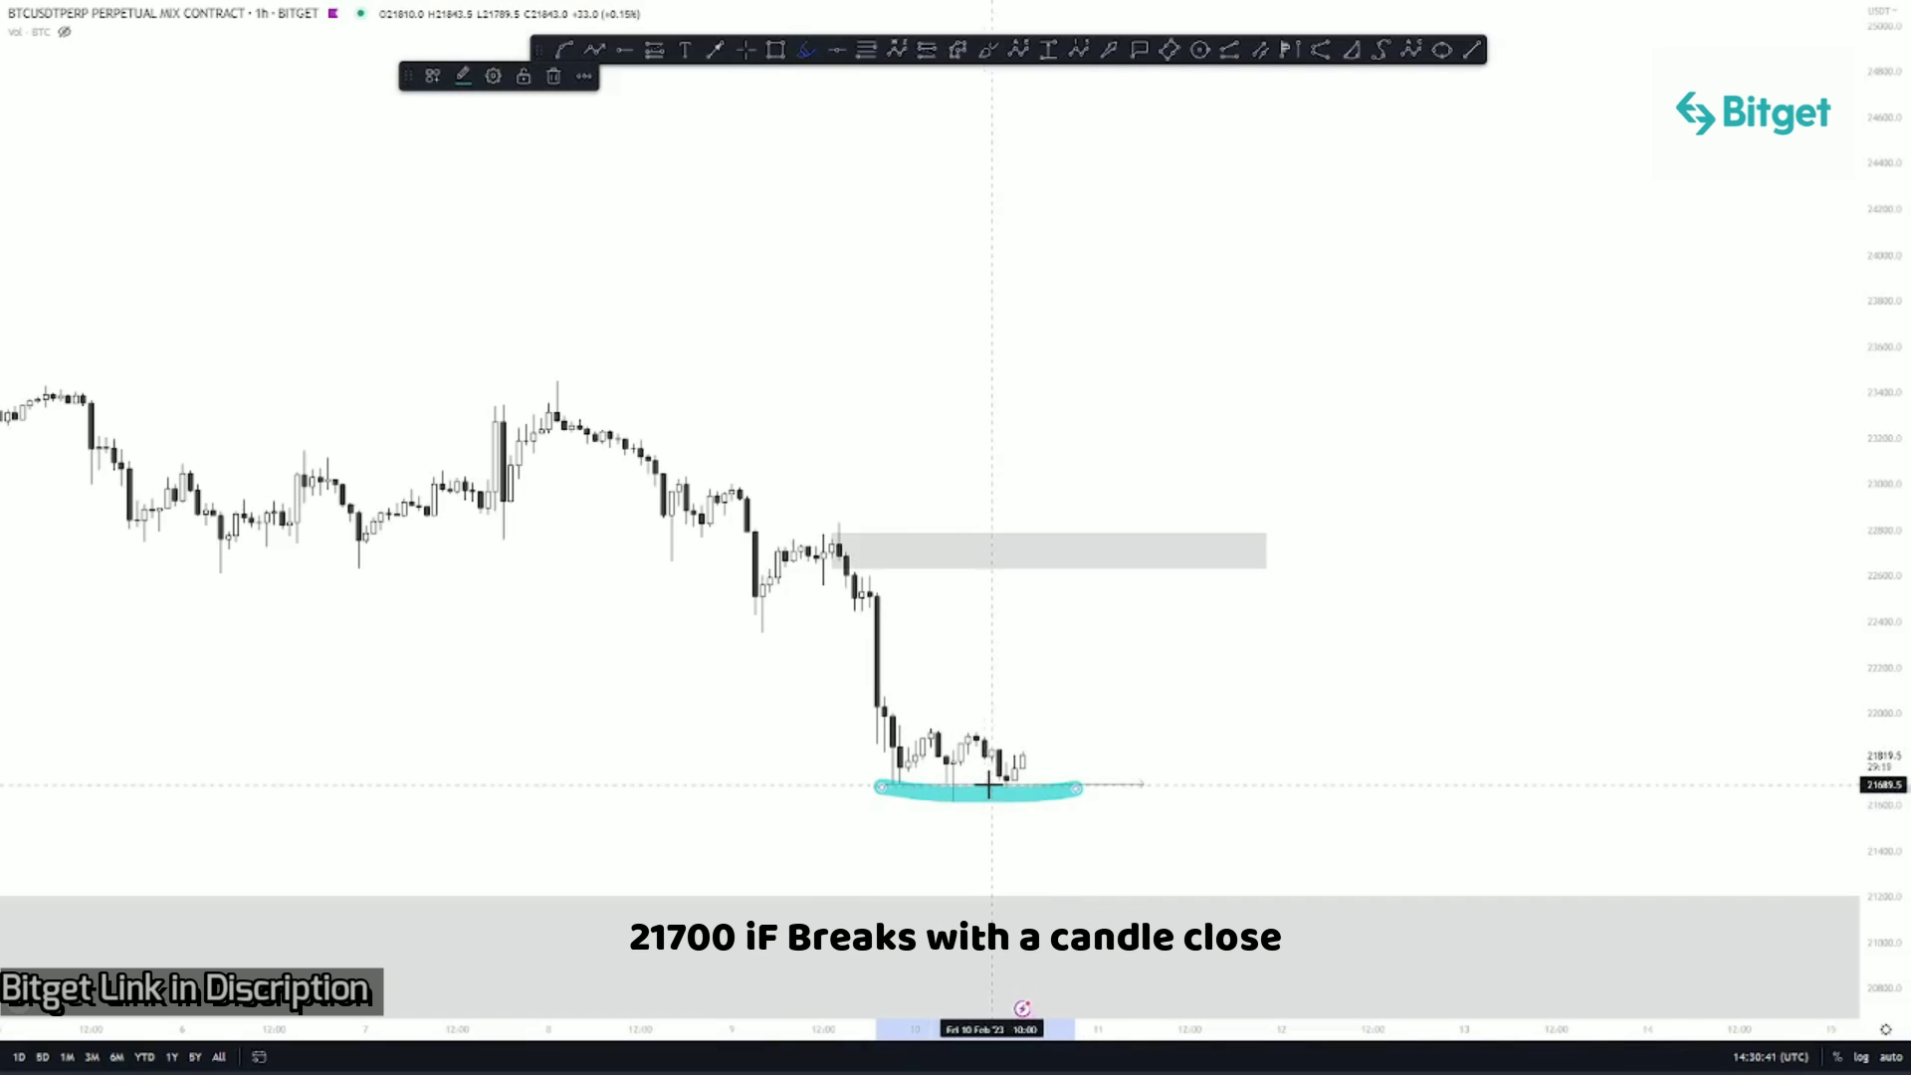
{"action": "mouse_move", "coordinate": [1100, 647]}
{"action": "left_mouse_down"}
{"action": "mouse_move", "coordinate": [1007, 584]}
{"action": "mouse_move", "coordinate": [888, 328]}
{"action": "left_mouse_up"}
{"action": "left_click", "coordinate": [807, 48]}
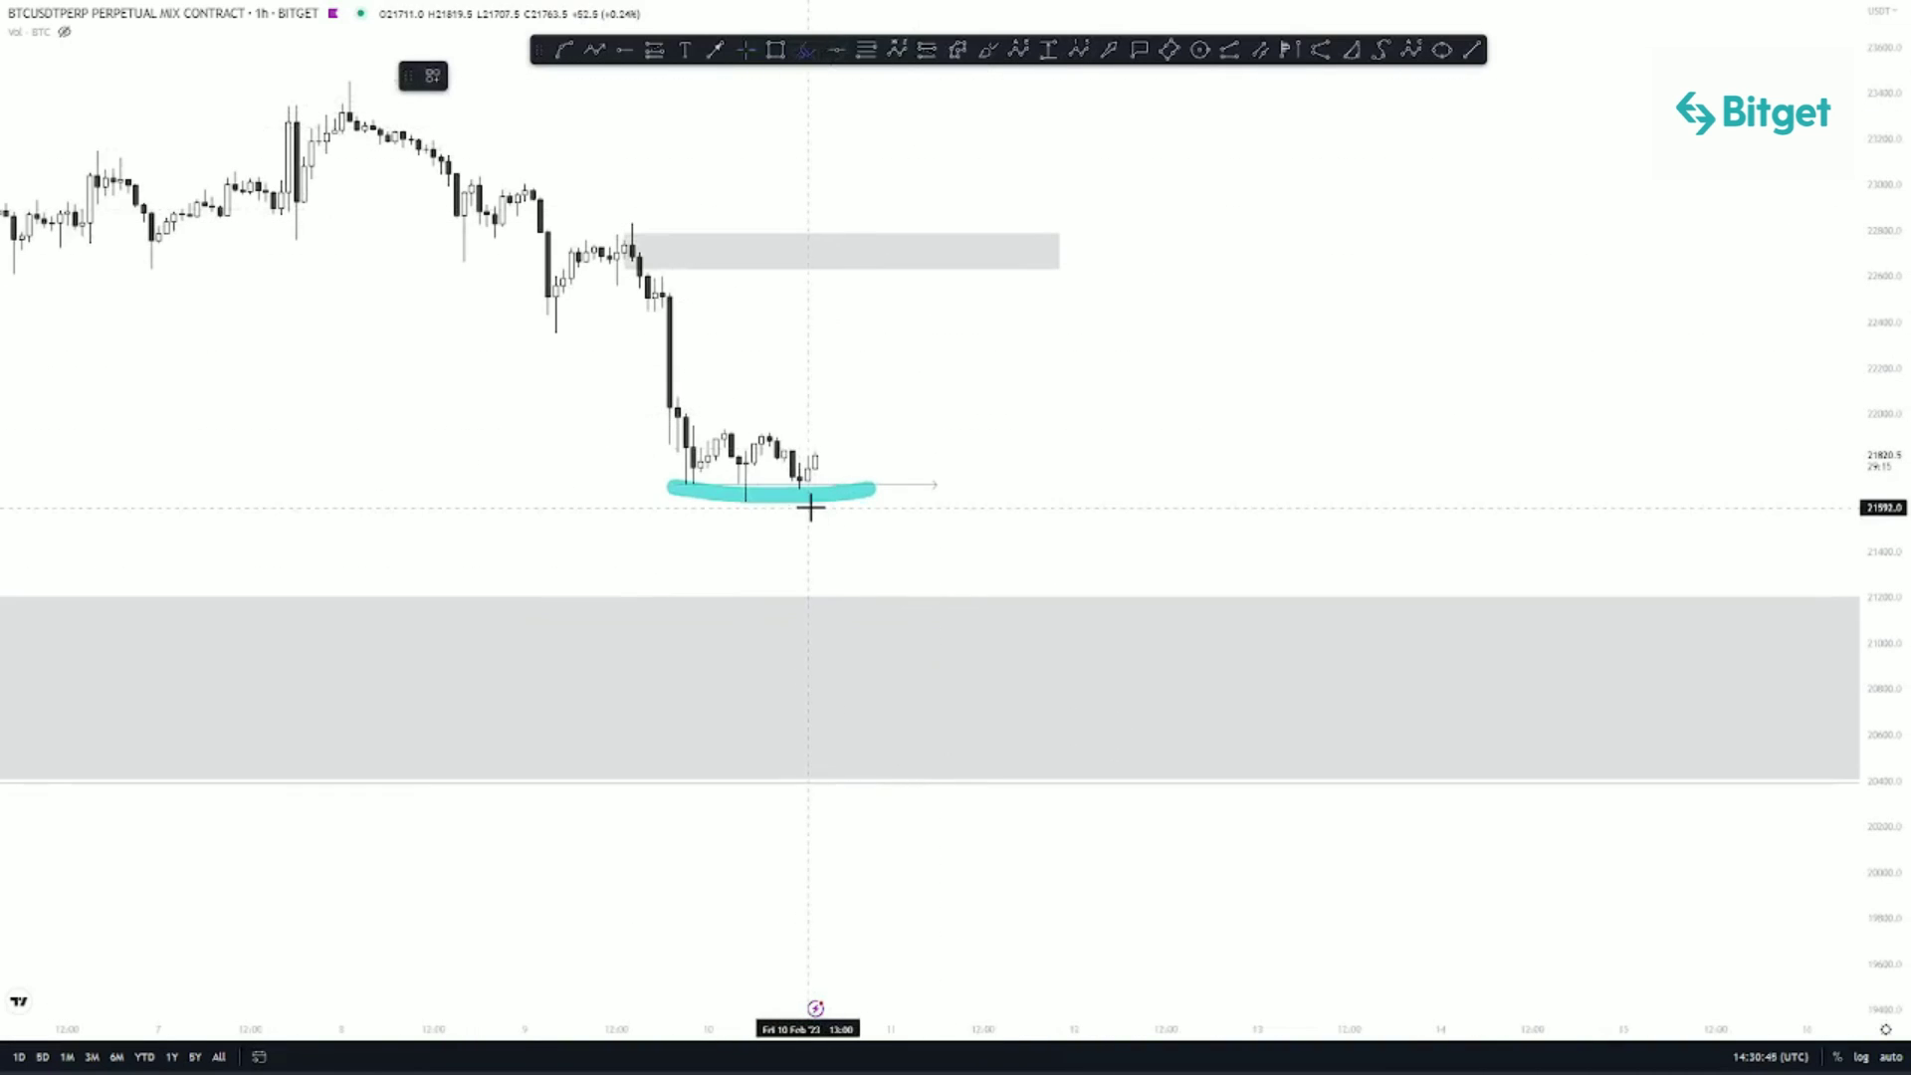
{"action": "mouse_move", "coordinate": [831, 500]}
{"action": "left_mouse_down"}
{"action": "mouse_move", "coordinate": [892, 631]}
{"action": "mouse_move", "coordinate": [990, 710]}
{"action": "left_mouse_up"}
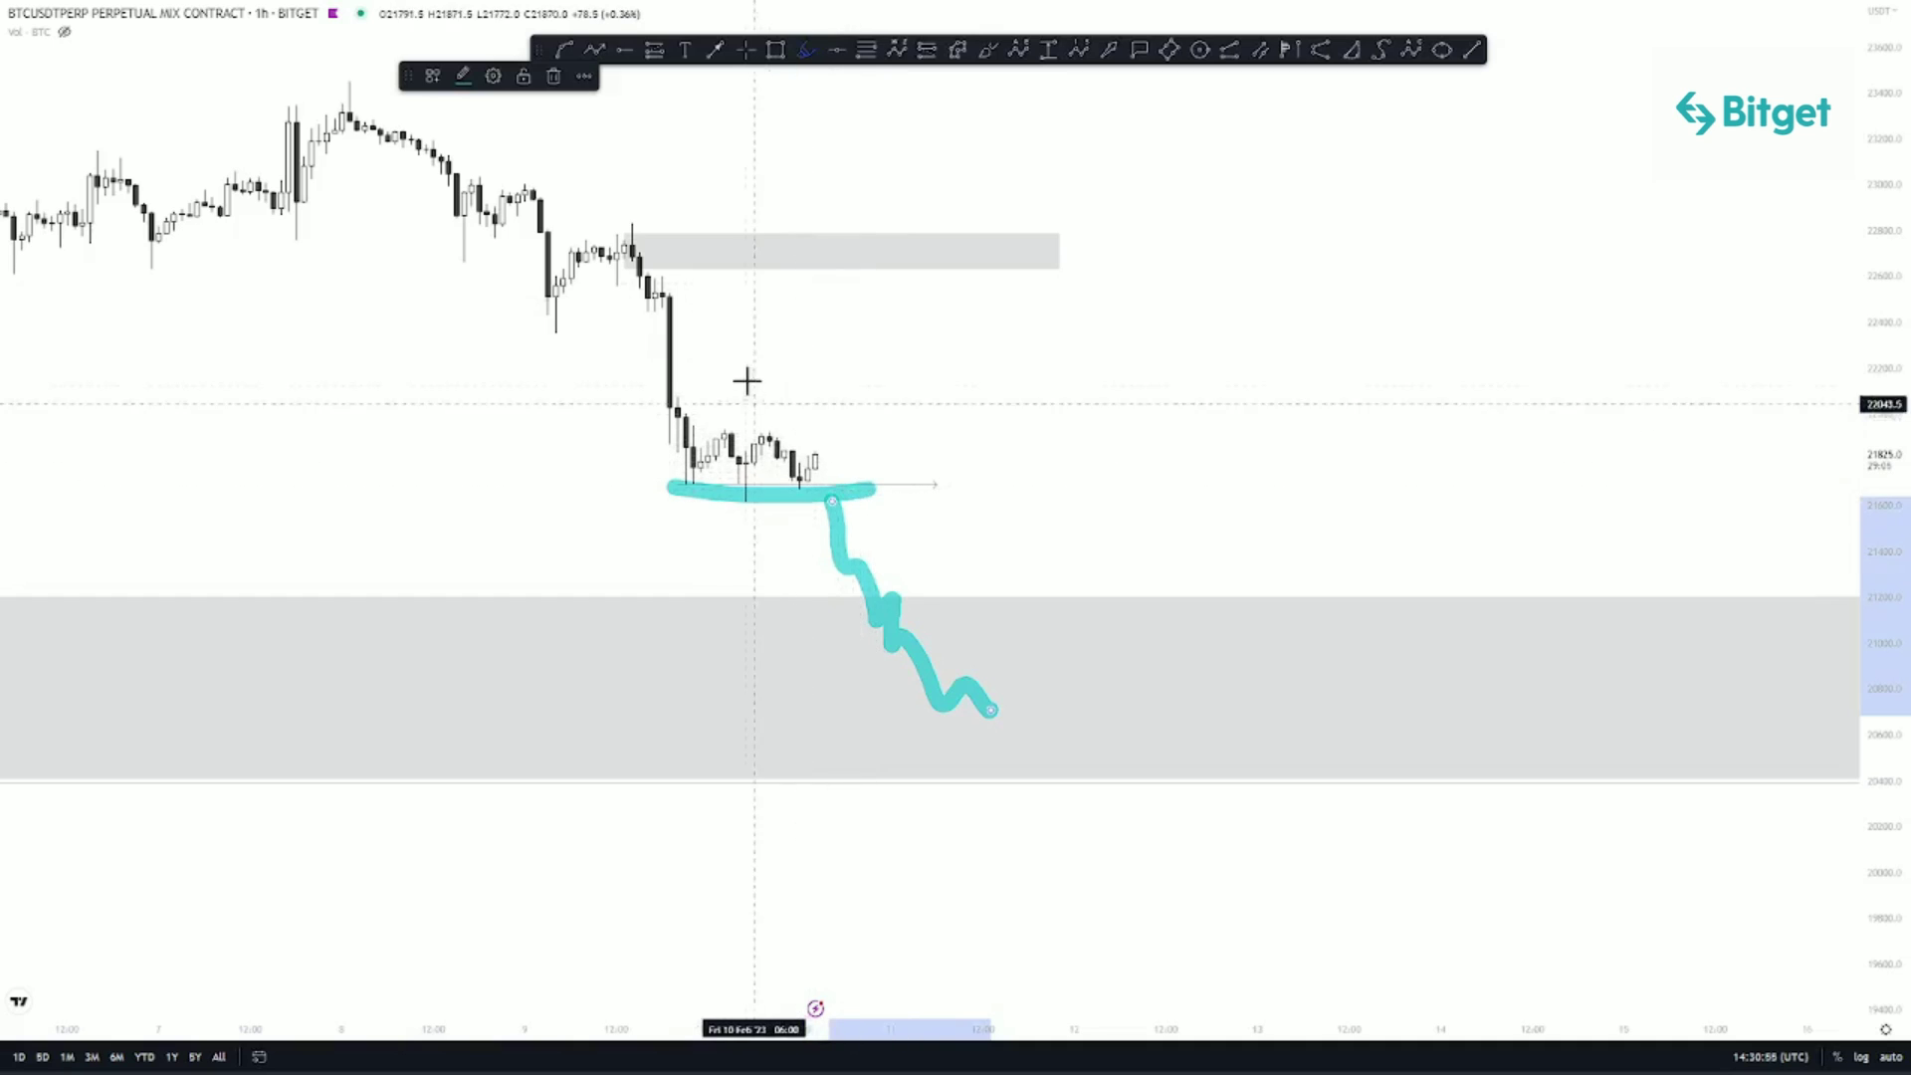
{"action": "left_click_drag", "start_coordinate": [597, 221], "coordinate": [885, 239]}
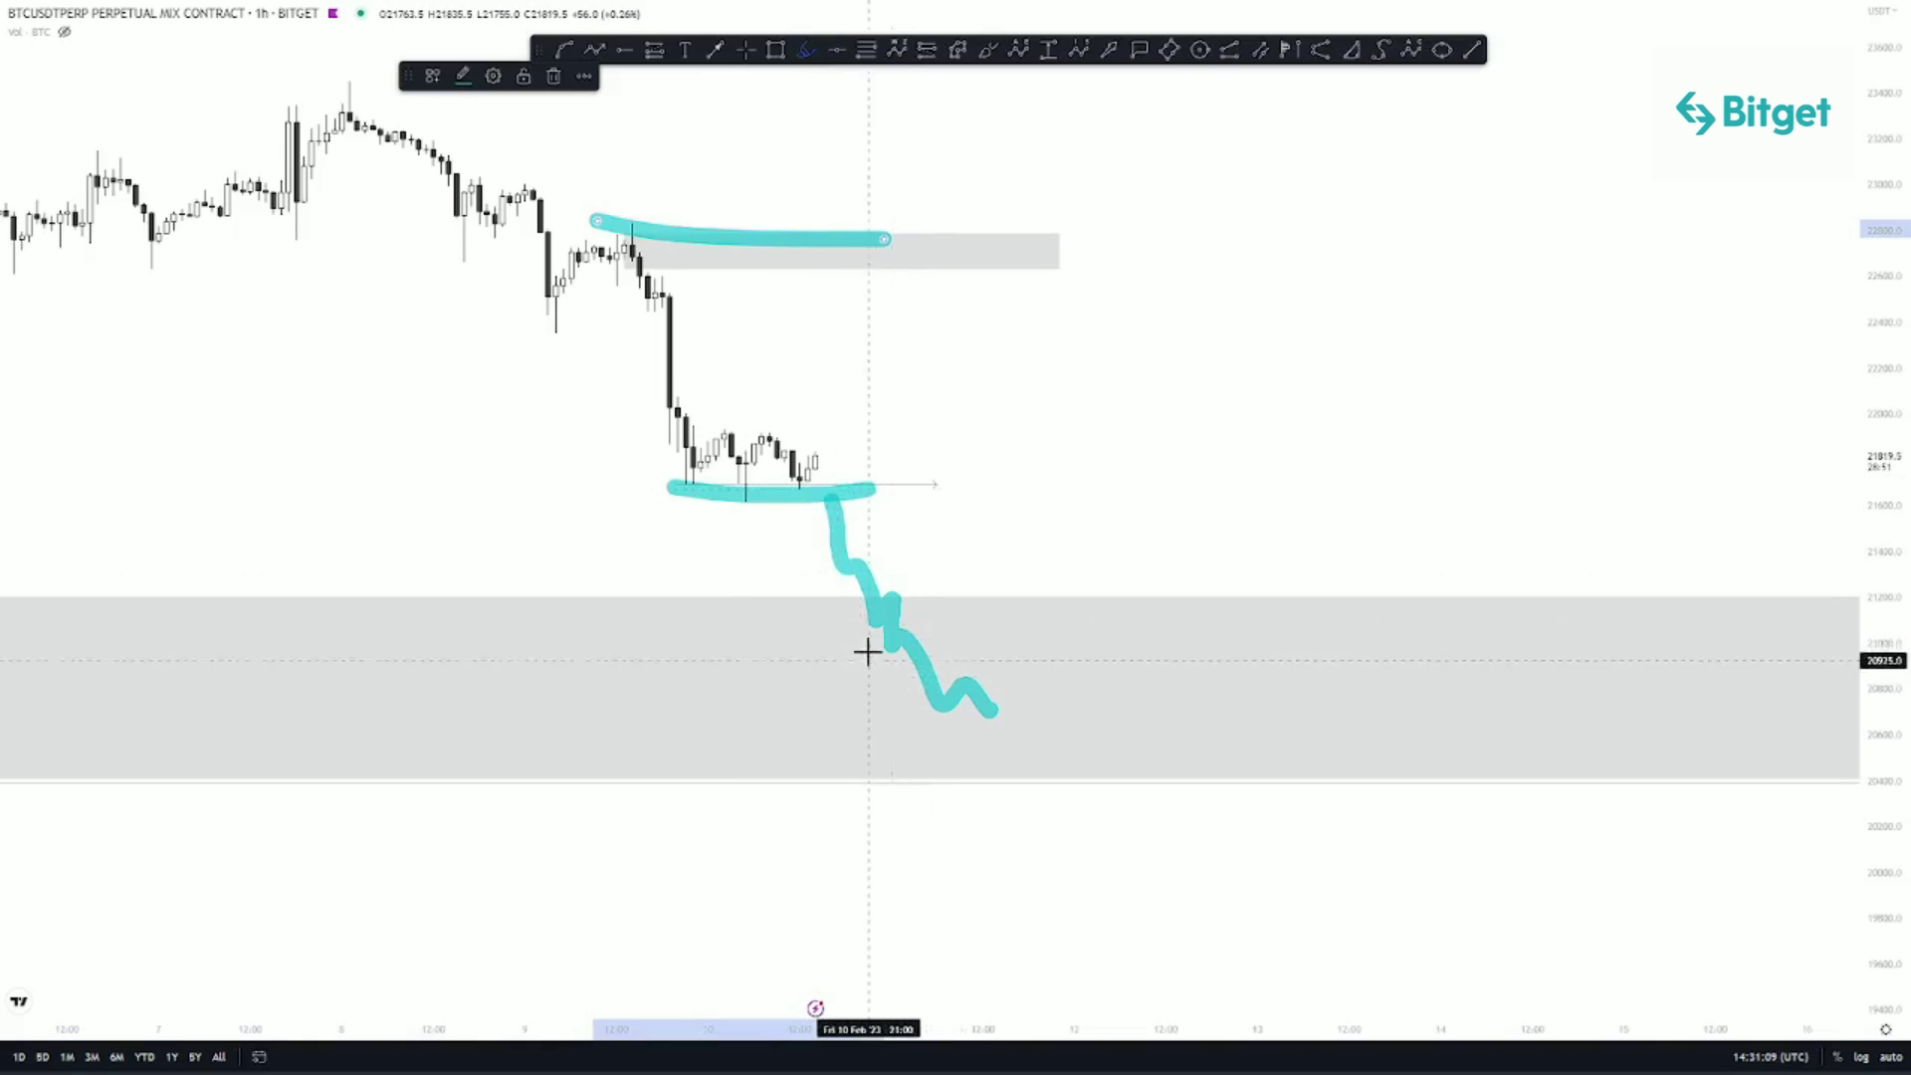
Step: Sketch more cyan zigzag paths bouncing off the lows, dropping into the demand zone and rebounding
{"action": "mouse_move", "coordinate": [818, 485]}
{"action": "left_mouse_down"}
{"action": "mouse_move", "coordinate": [862, 416]}
{"action": "mouse_move", "coordinate": [889, 416]}
{"action": "left_mouse_up"}
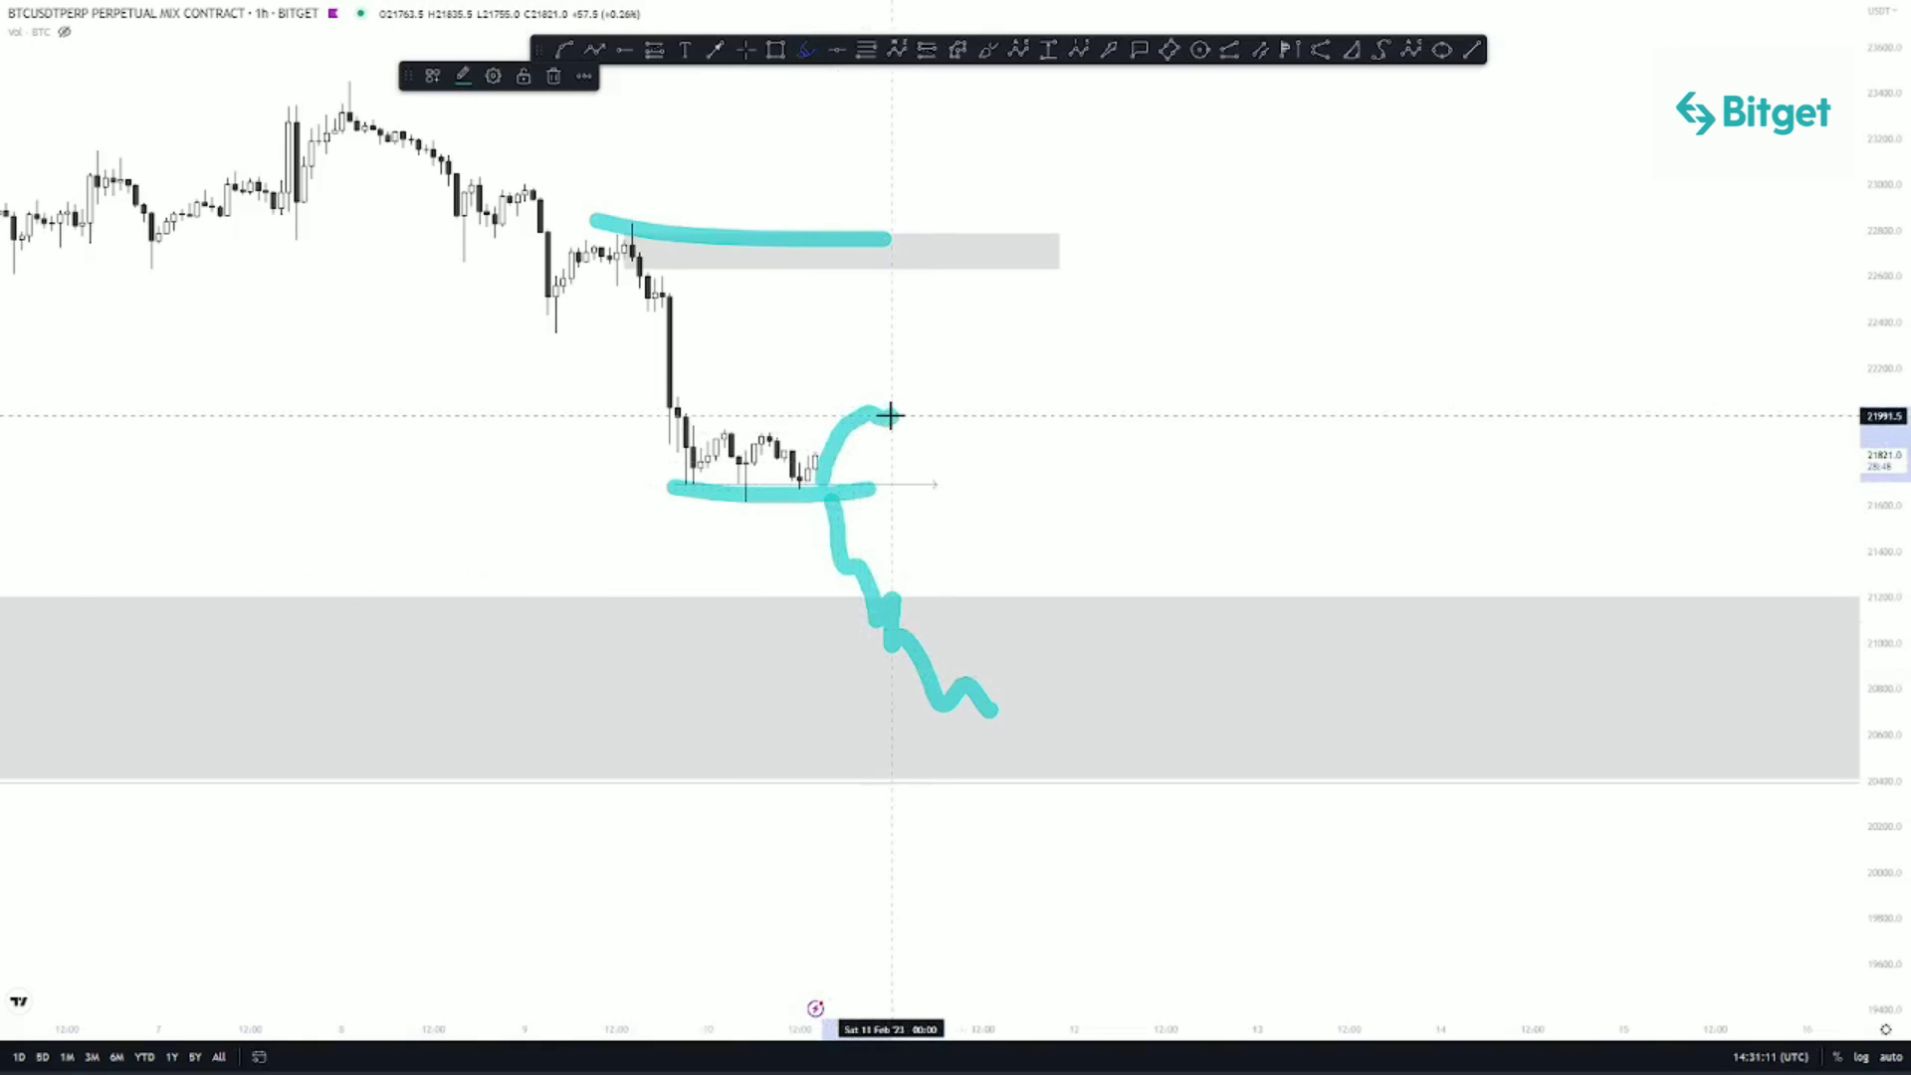
{"action": "mouse_move", "coordinate": [825, 484]}
{"action": "left_mouse_down"}
{"action": "mouse_move", "coordinate": [841, 543]}
{"action": "mouse_move", "coordinate": [968, 640]}
{"action": "left_mouse_up"}
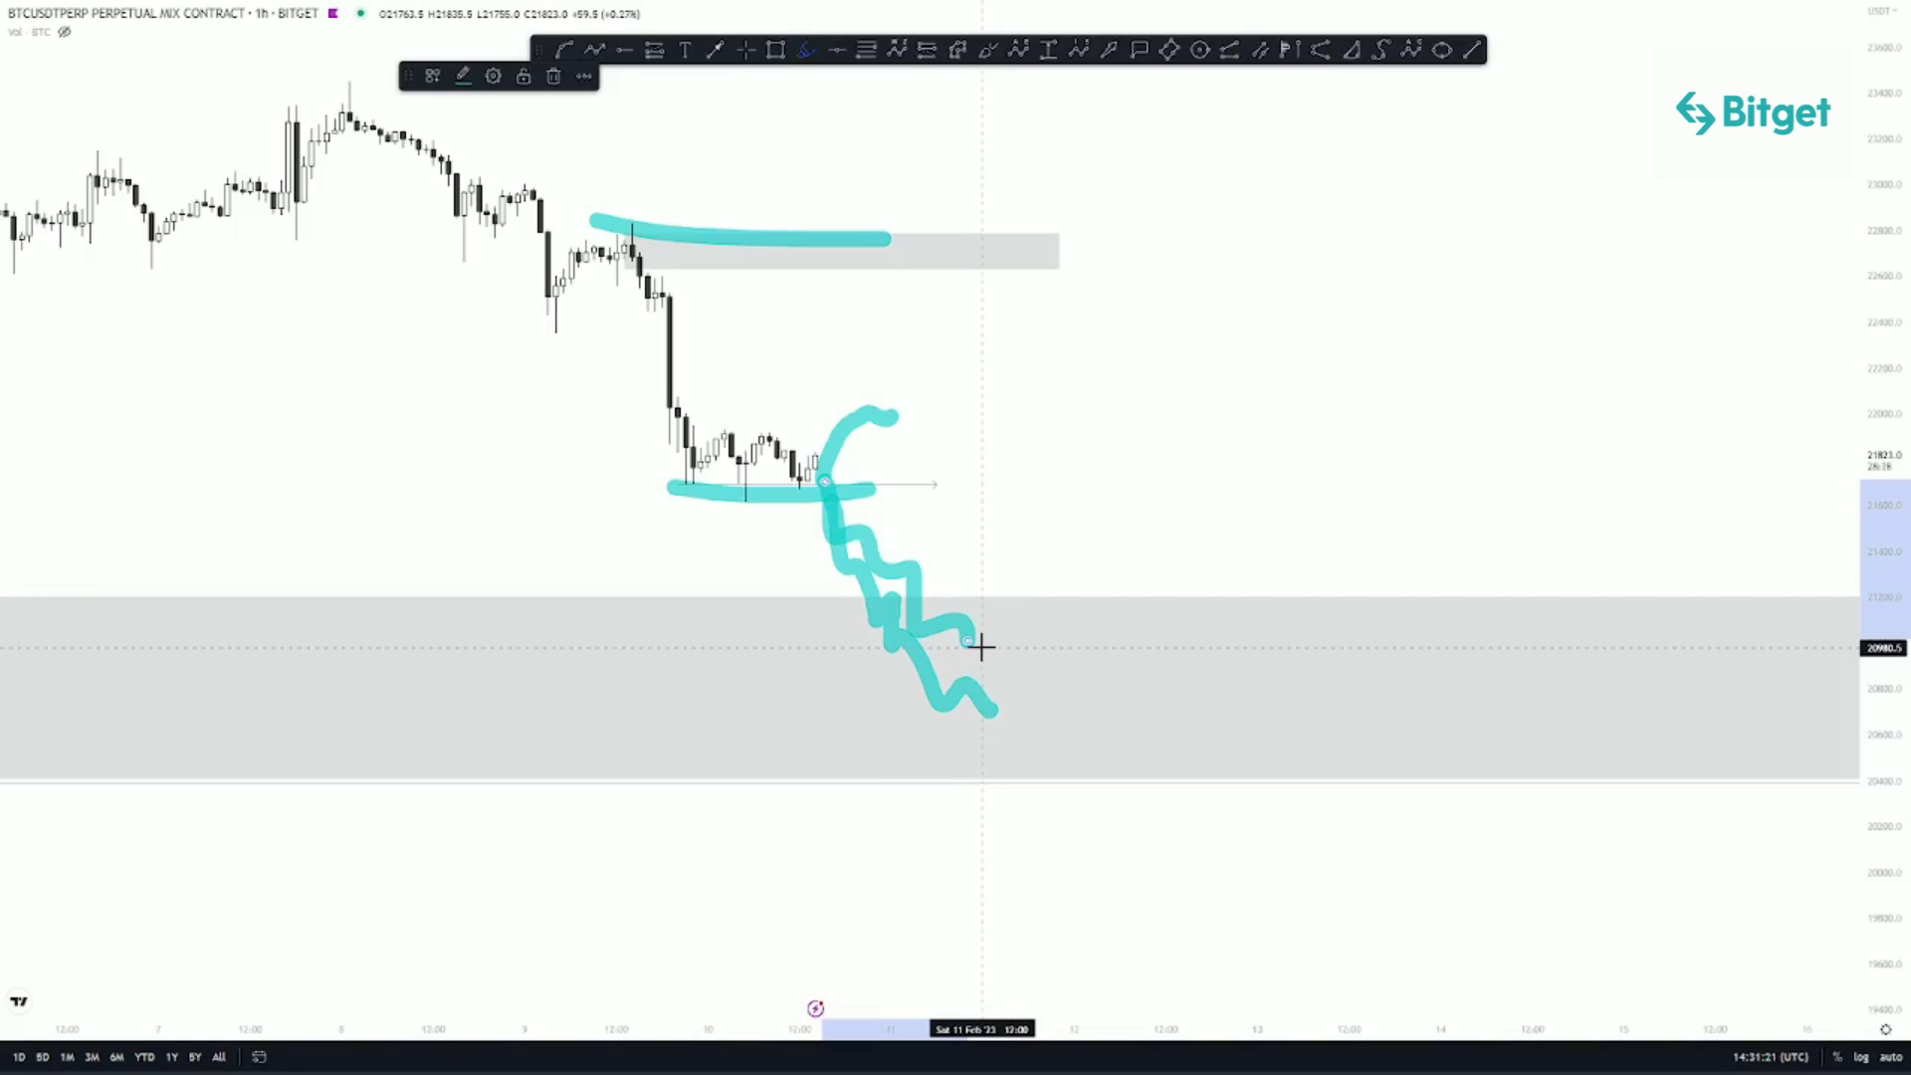
{"action": "mouse_move", "coordinate": [961, 668]}
{"action": "left_mouse_down"}
{"action": "mouse_move", "coordinate": [1152, 683]}
{"action": "mouse_move", "coordinate": [1205, 553]}
{"action": "left_mouse_up"}
{"action": "left_click_drag", "start_coordinate": [1100, 610], "coordinate": [1229, 615]}
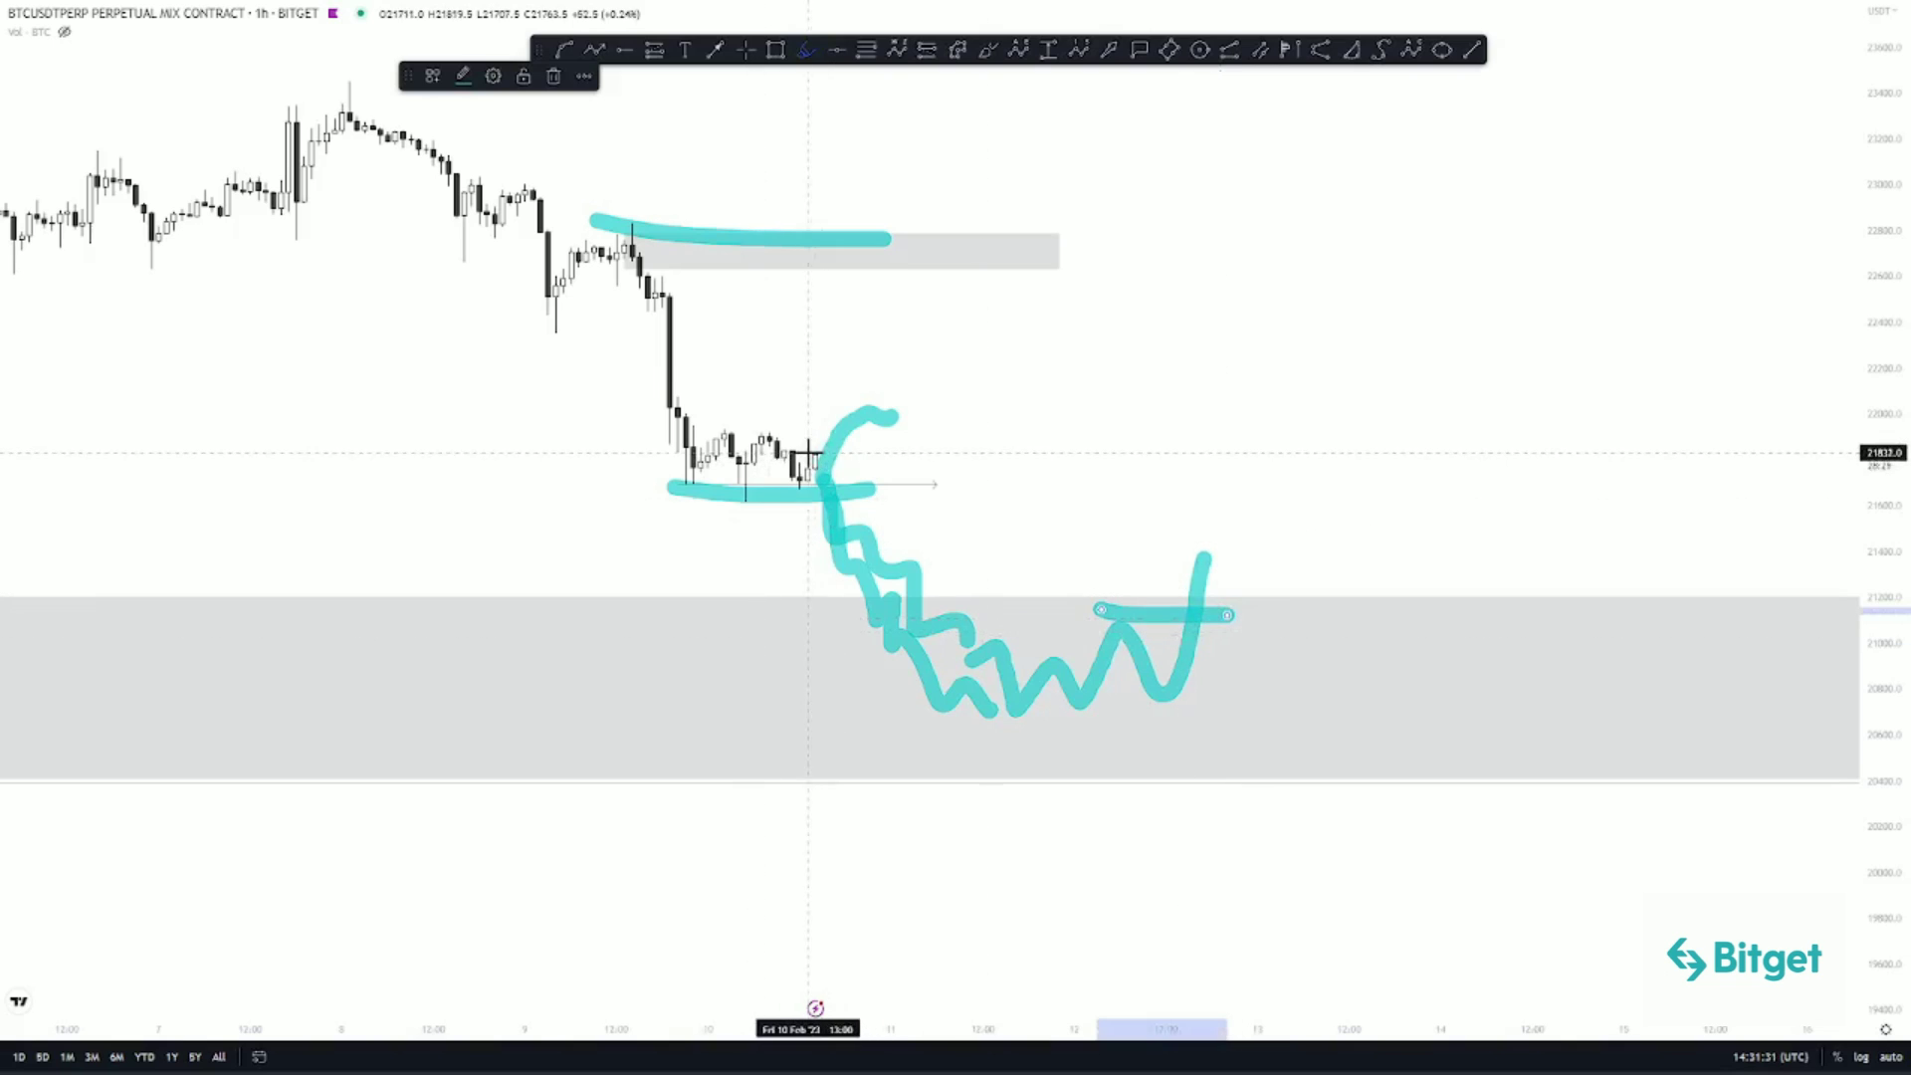
{"action": "mouse_move", "coordinate": [797, 436]}
{"action": "left_mouse_down"}
{"action": "mouse_move", "coordinate": [932, 486]}
{"action": "mouse_move", "coordinate": [1055, 647]}
{"action": "mouse_move", "coordinate": [896, 756]}
{"action": "mouse_move", "coordinate": [982, 478]}
{"action": "left_mouse_up"}
Step: Make room above, then draw a steep cyan rally from the demand zone up to about 25,000
{"action": "scroll", "coordinate": [1139, 687], "scroll_direction": "down", "scroll_amount": 10}
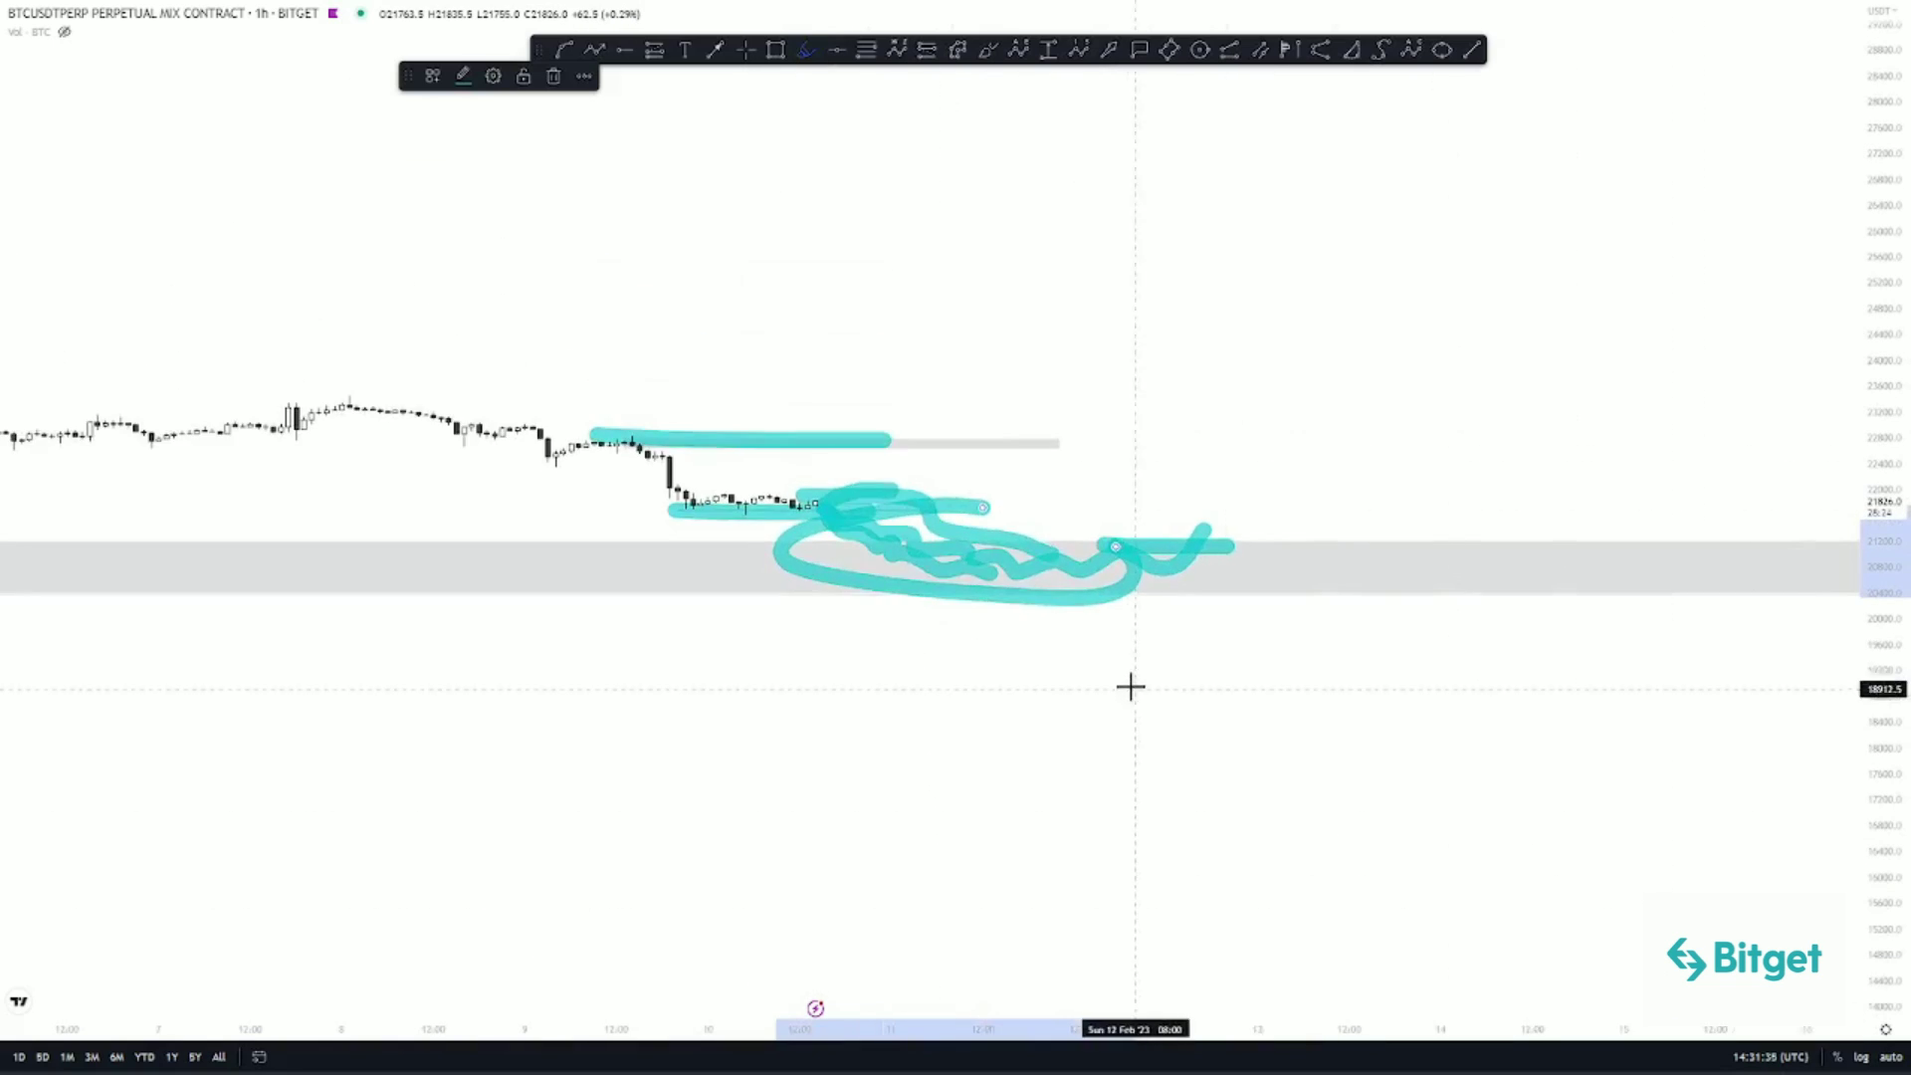
{"action": "left_click_drag", "start_coordinate": [1586, 534], "coordinate": [1310, 674]}
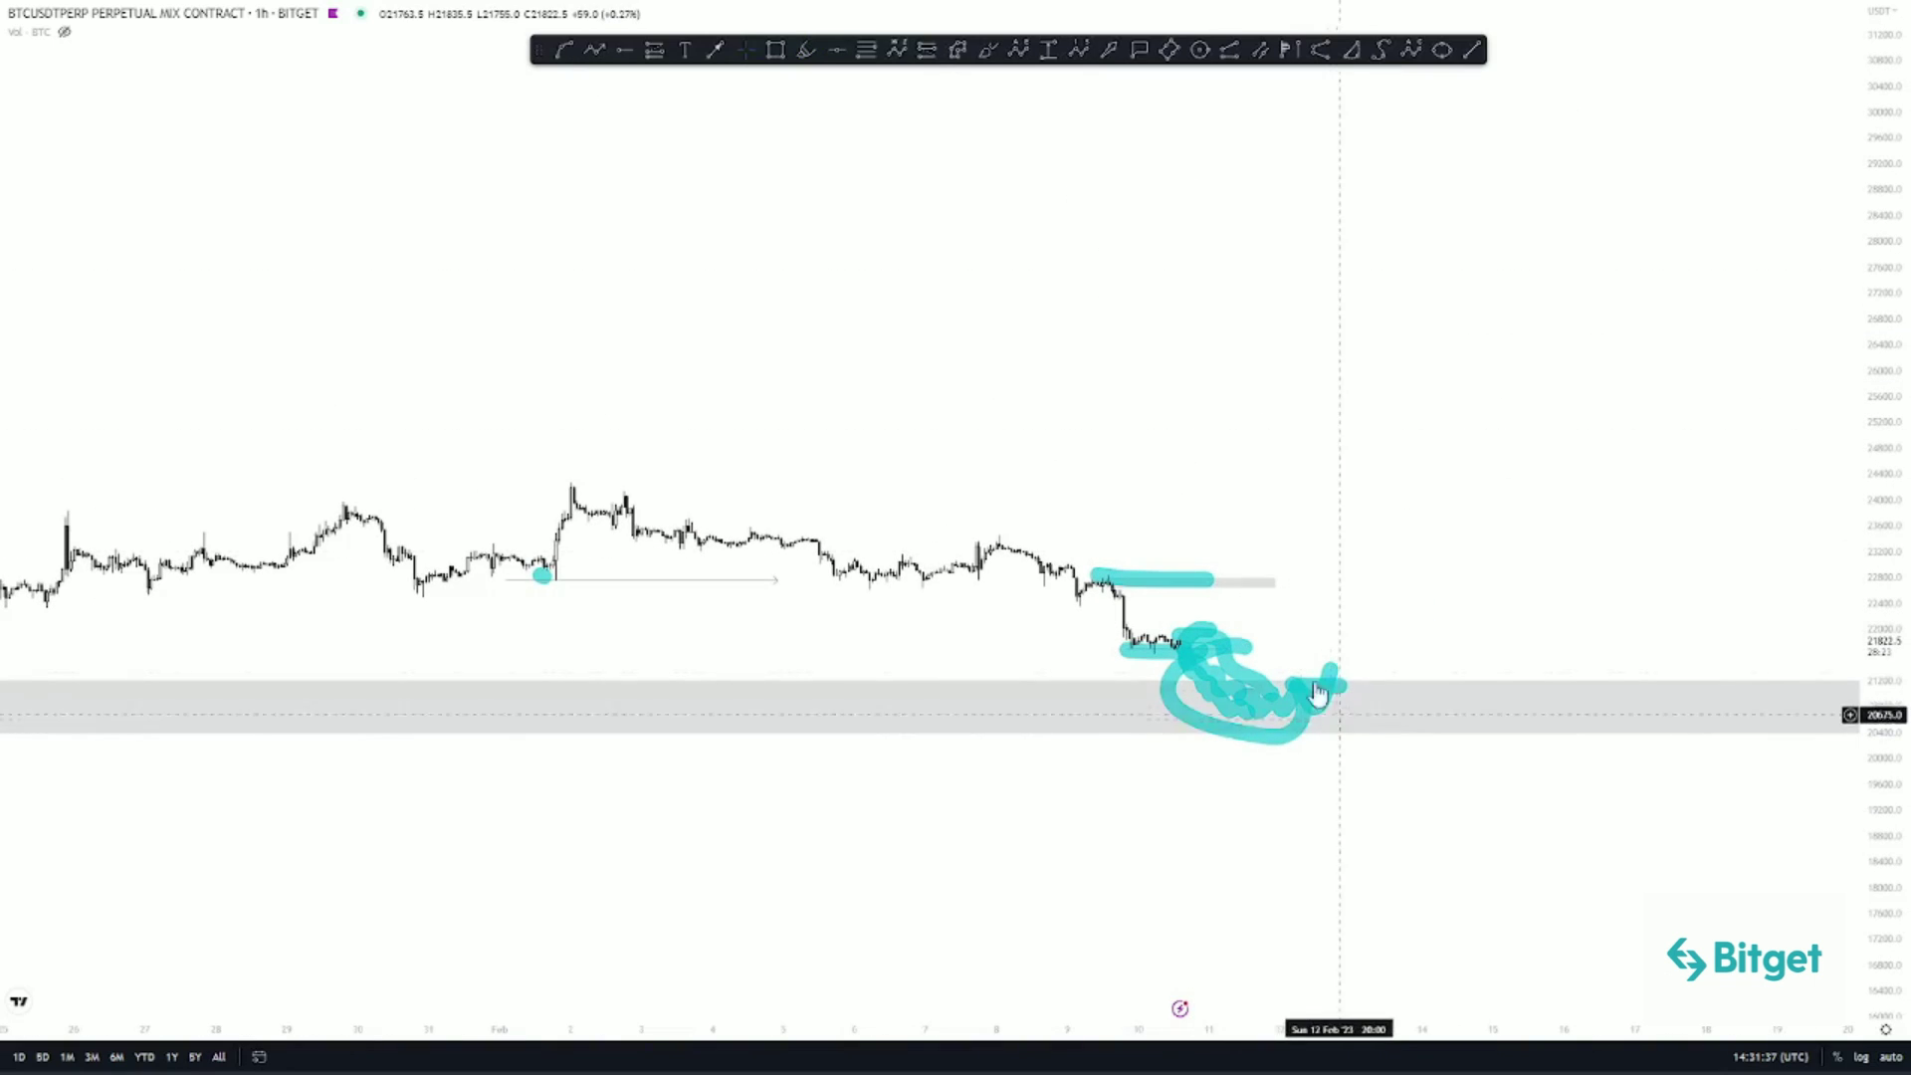
{"action": "mouse_move", "coordinate": [1304, 682]}
{"action": "left_mouse_down"}
{"action": "mouse_move", "coordinate": [1378, 640]}
{"action": "mouse_move", "coordinate": [1490, 372]}
{"action": "left_mouse_up"}
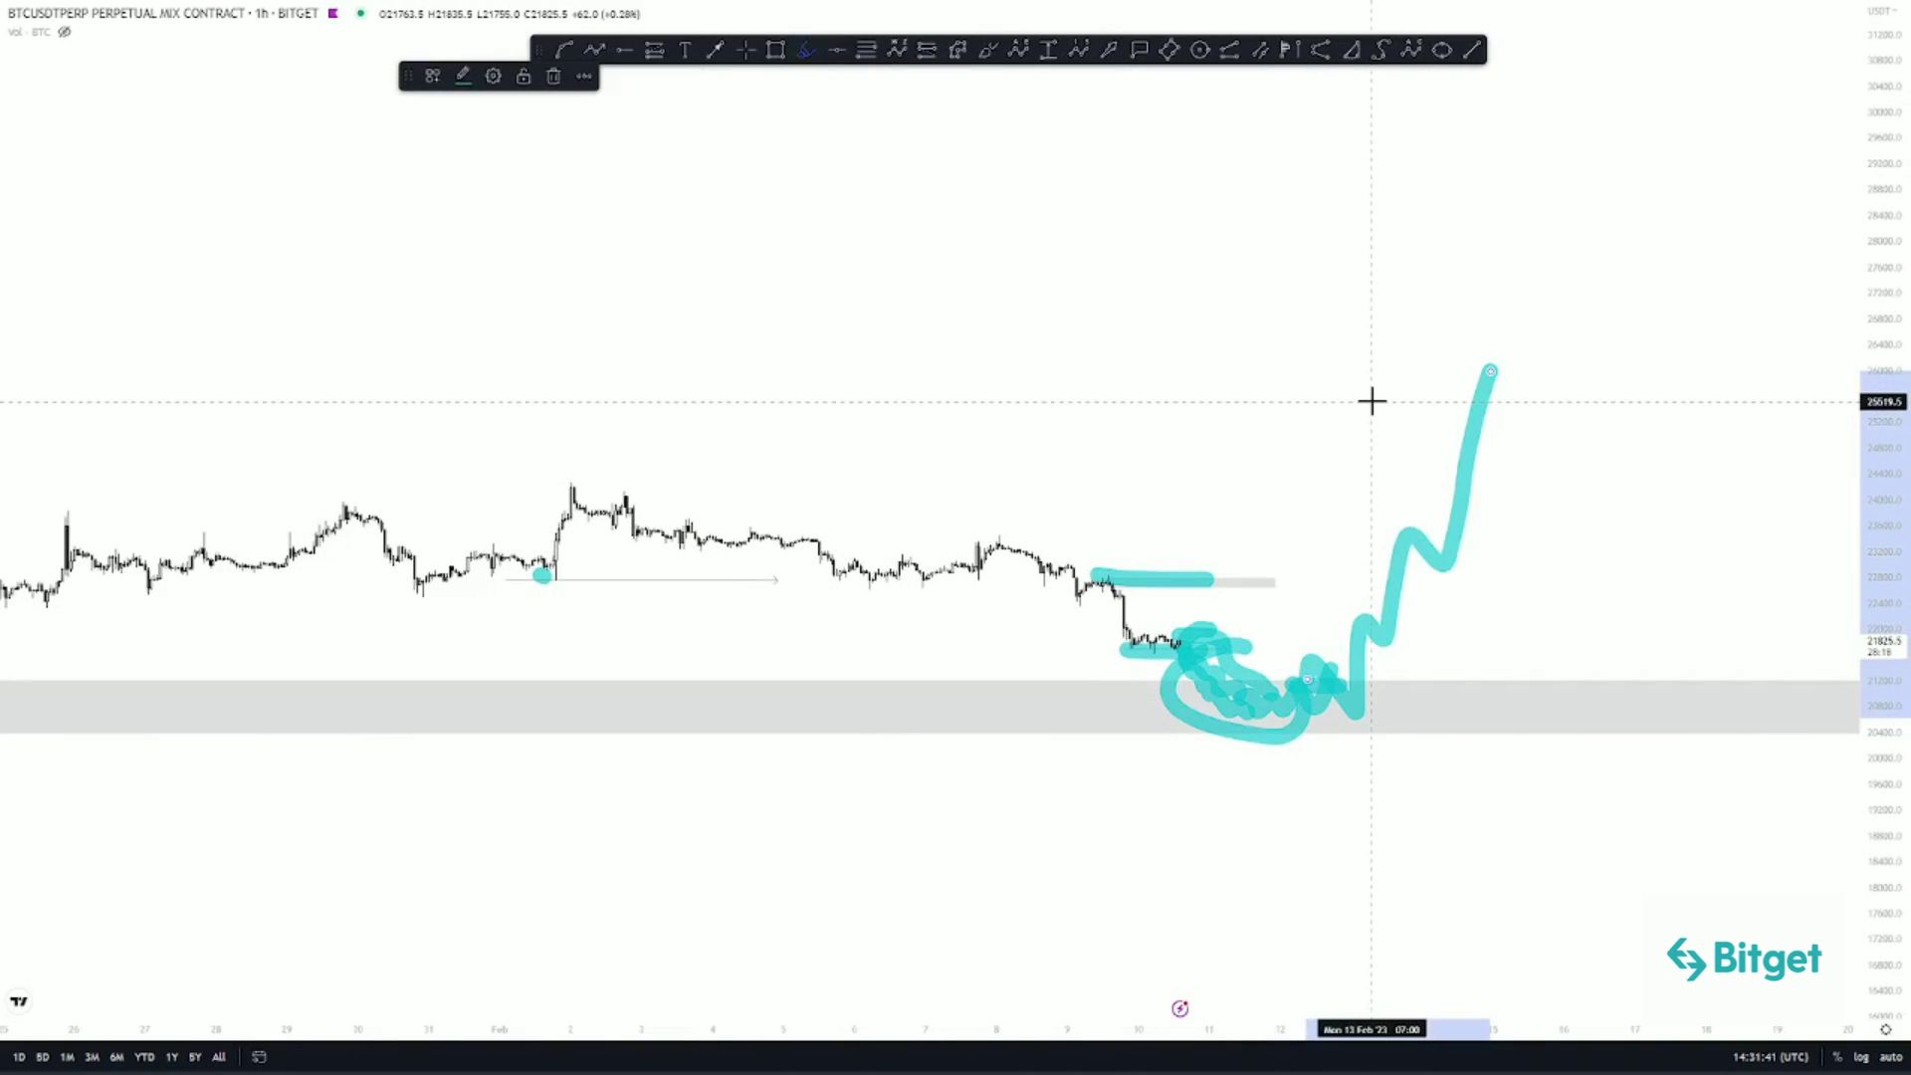